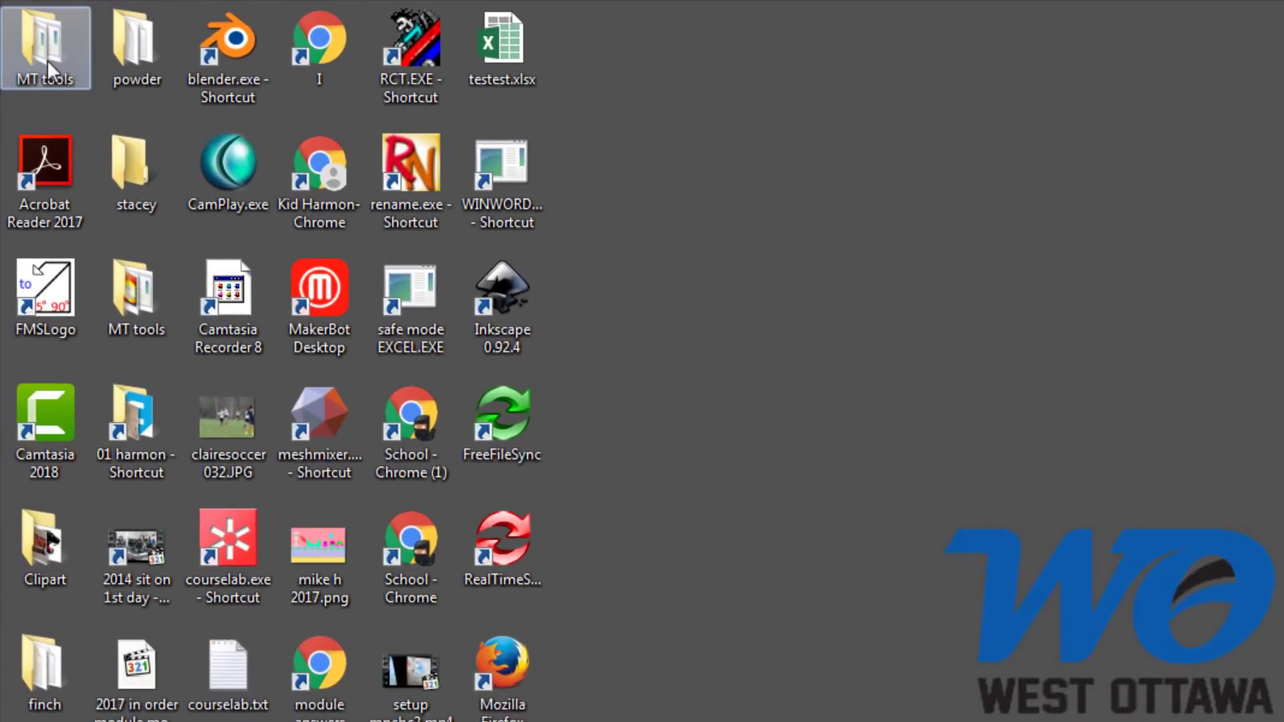
- Open blank.phz from the MT tools folder to launch Phun with an empty scene
double_click(46, 58)
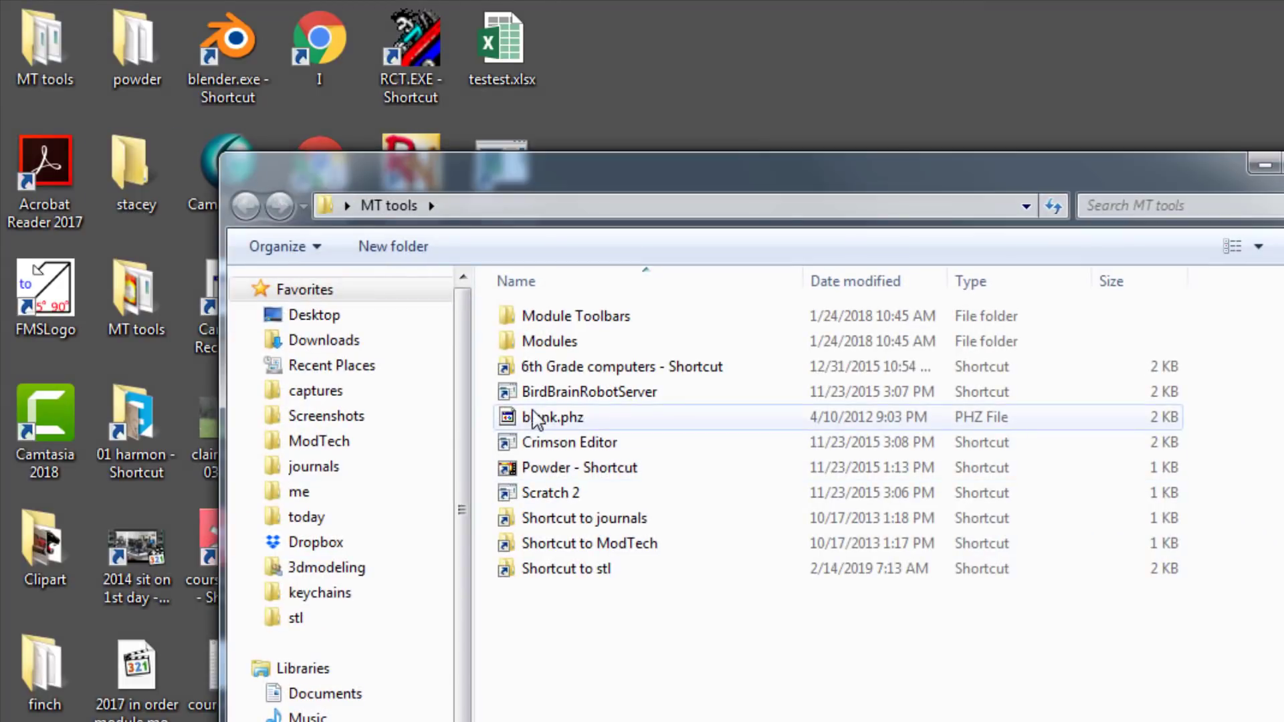
double_click(533, 420)
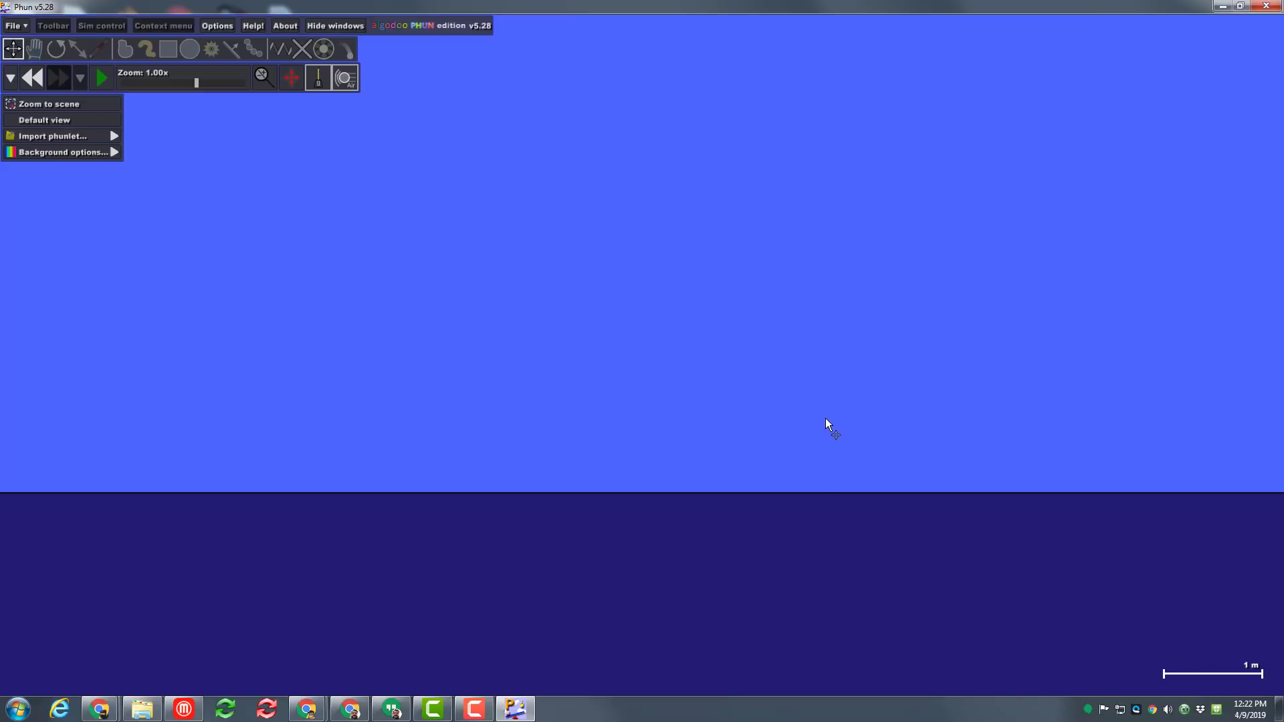
- Zoom out to 0.22x and pan upward until sky and clouds fill the view
scroll(825, 418, down, 5)
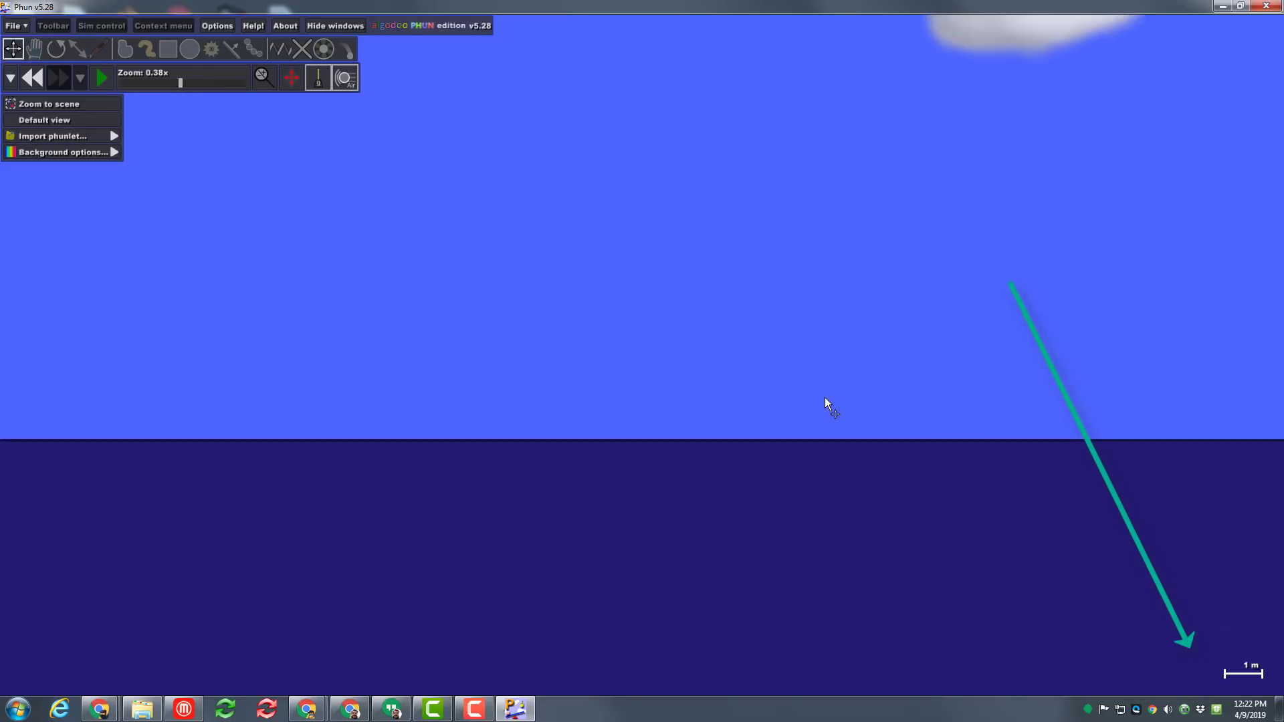
scroll(825, 397, down, 3)
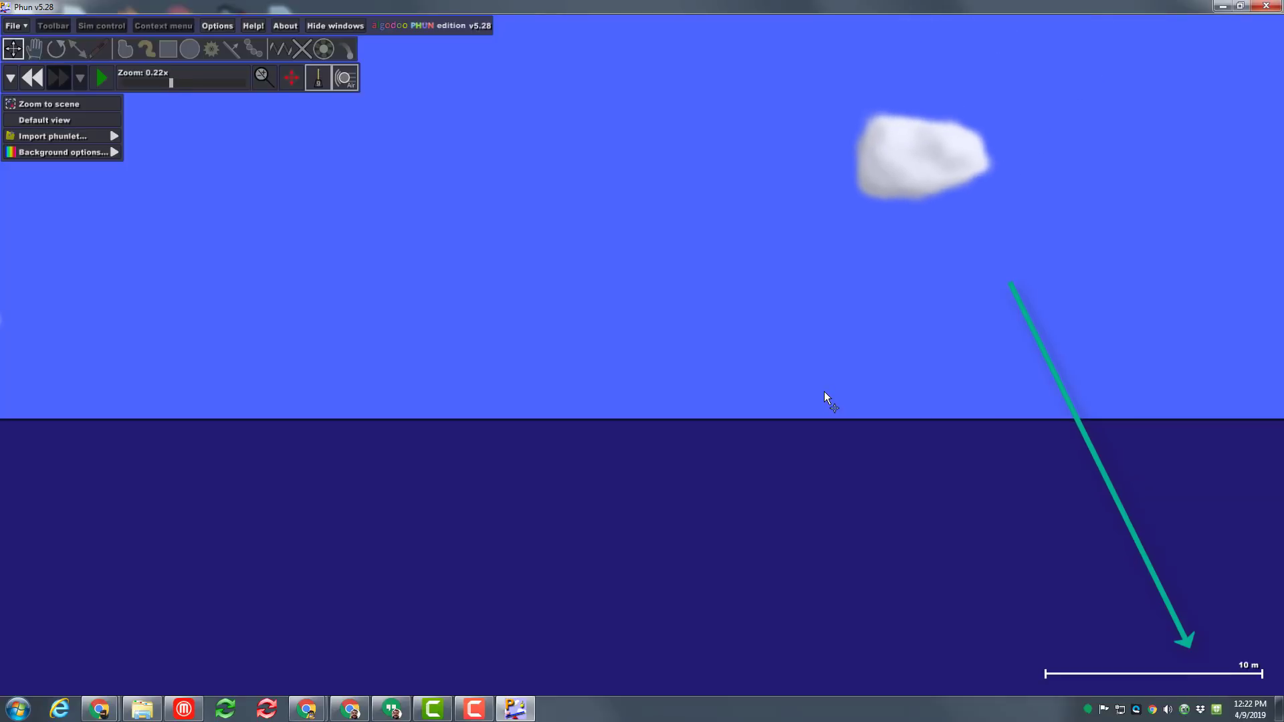
mouse_move(832, 343)
mouse_down()
mouse_move(830, 504)
mouse_move(821, 468)
mouse_up()
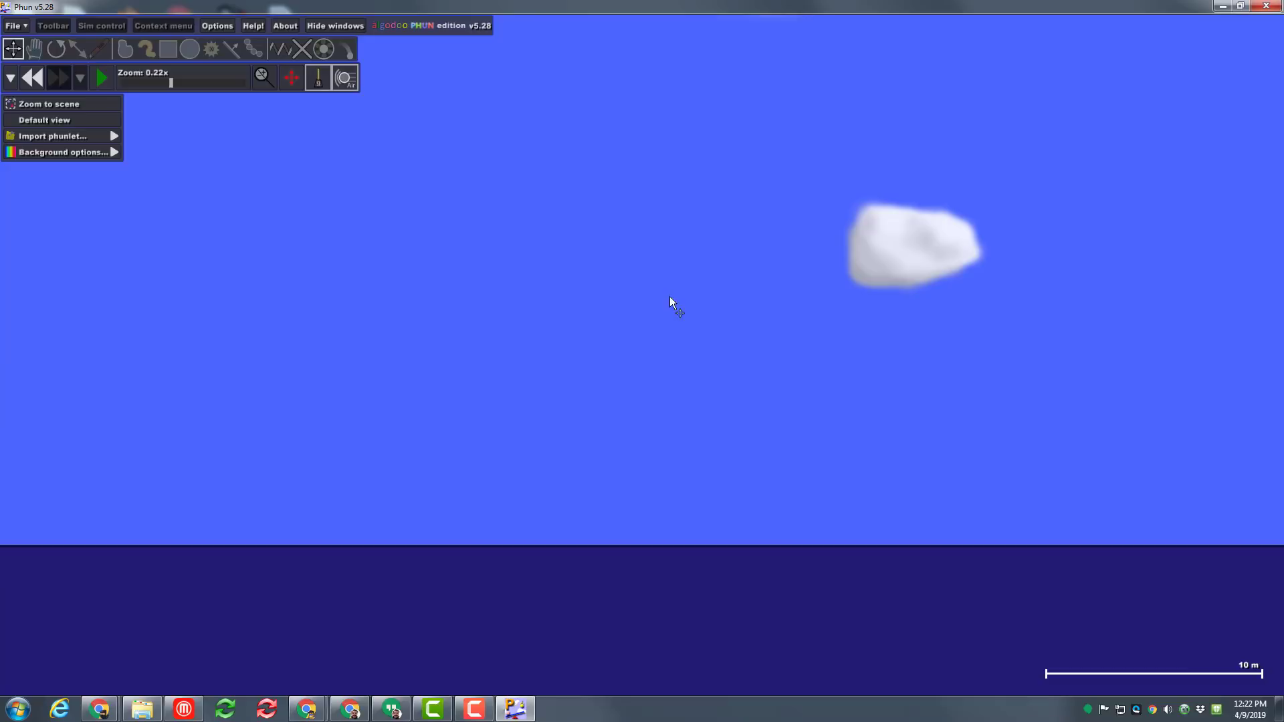
drag(693, 256, 708, 335)
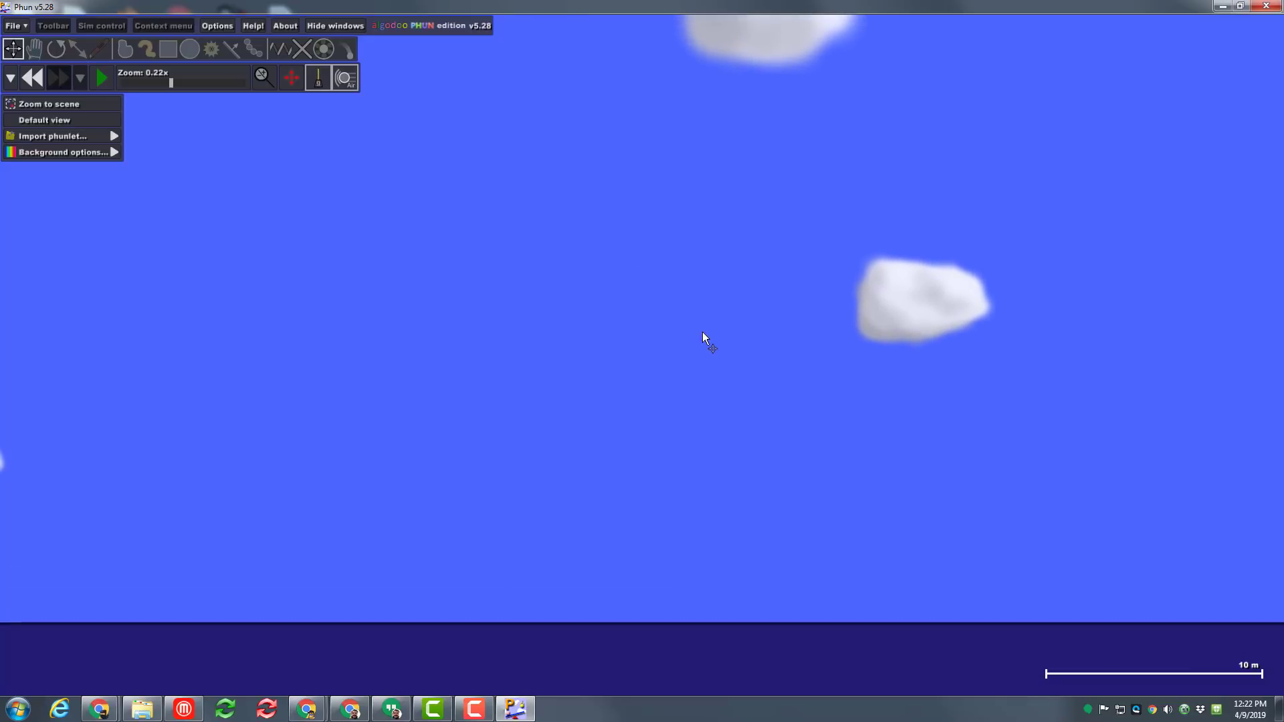
- Draw a large pink circle in the sky and move it toward the screen centre
click(191, 49)
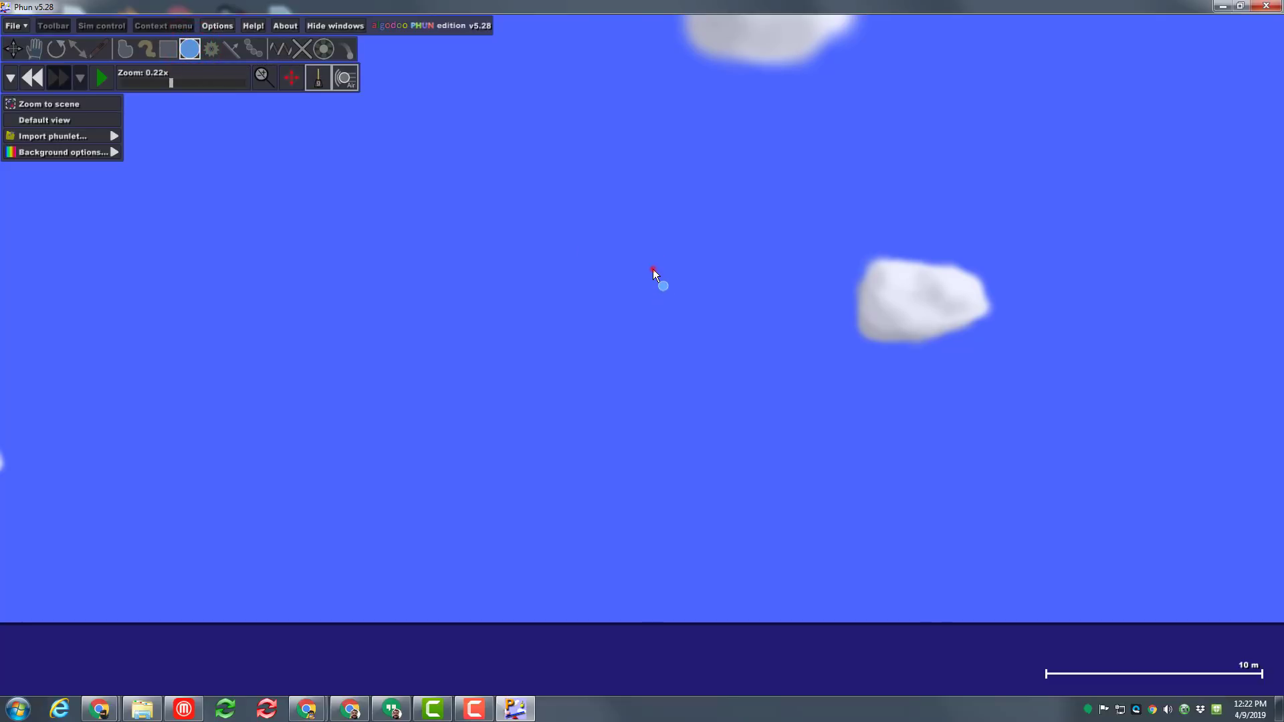
drag(652, 269, 457, 485)
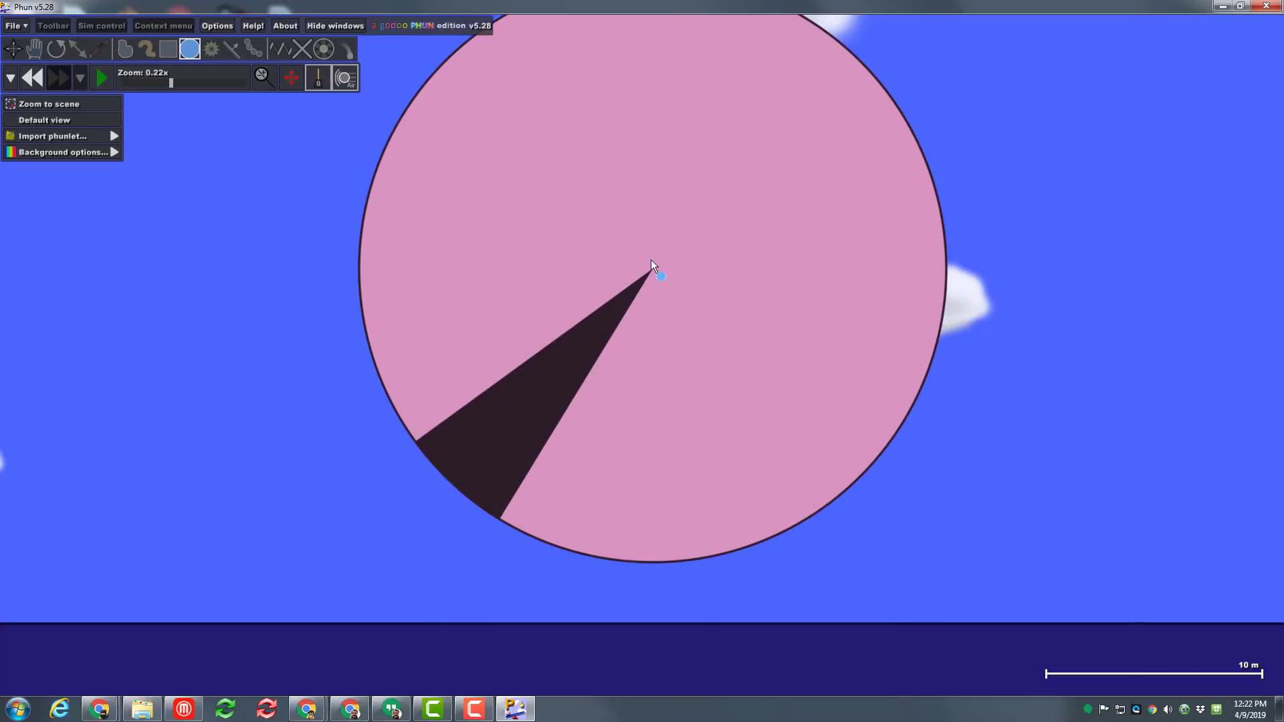
click(650, 230)
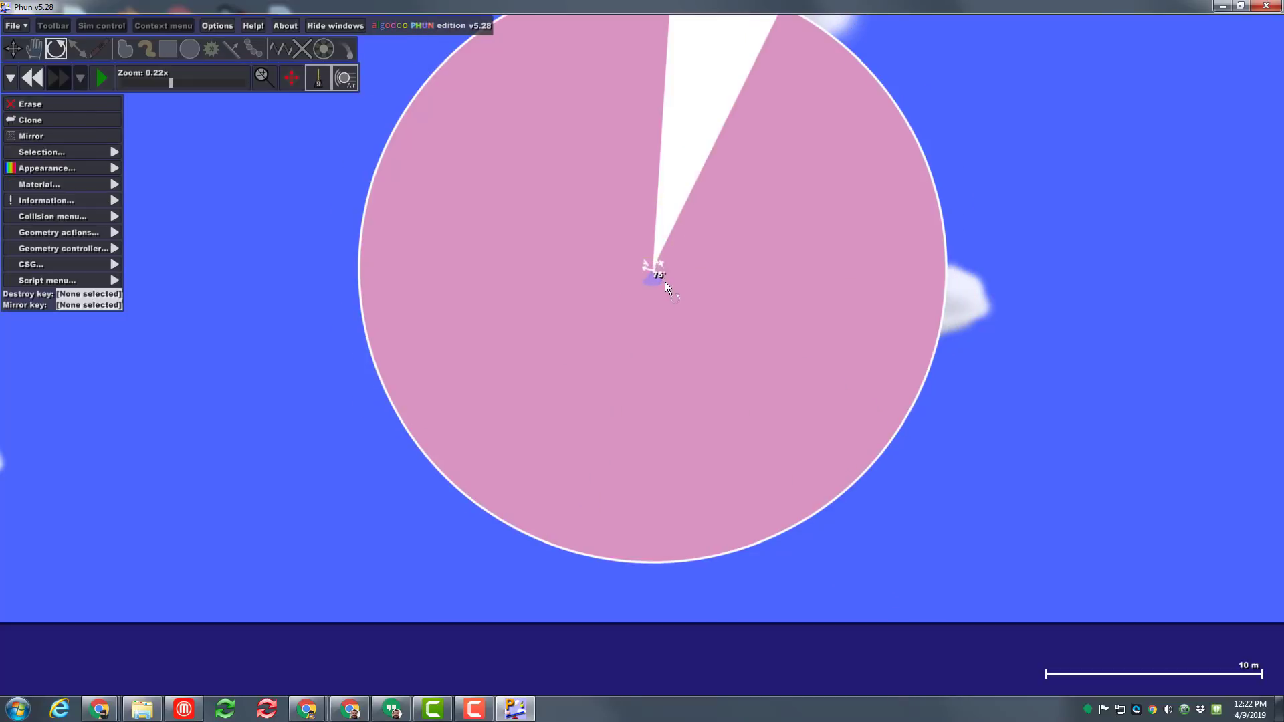
drag(708, 284, 677, 329)
key(c)
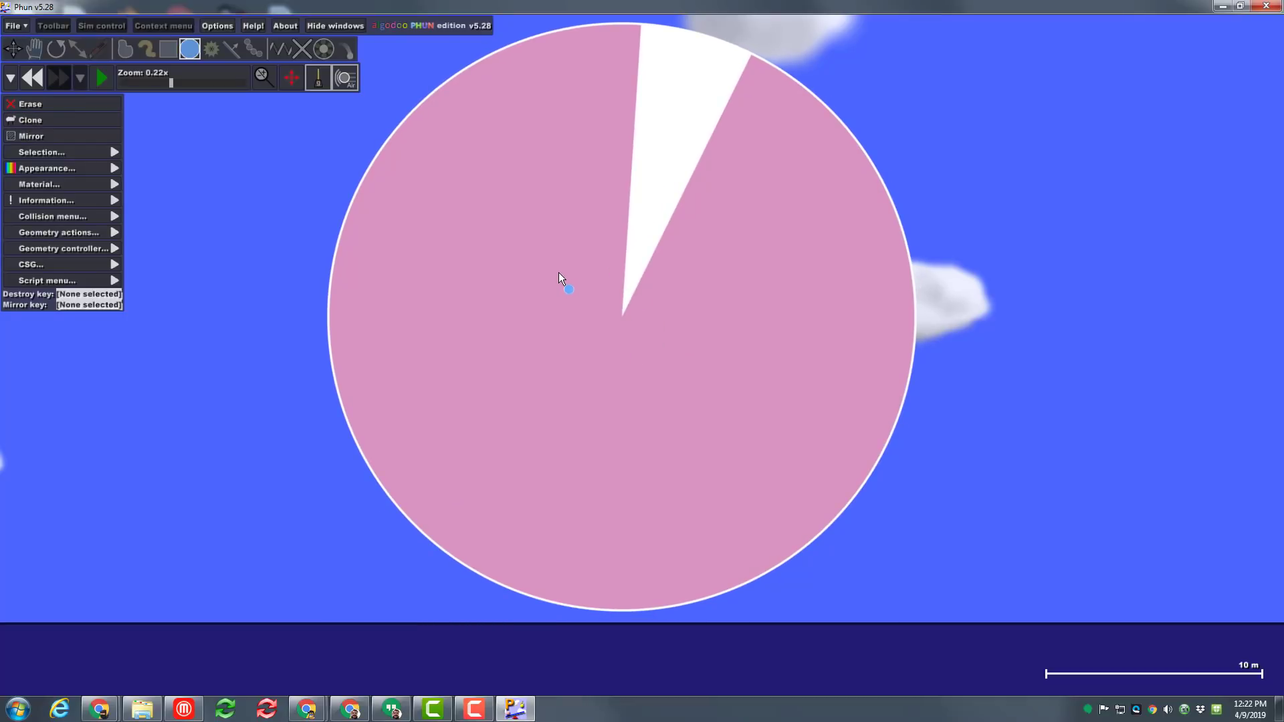
- Clone the pink circle, overlap the copy on it, and shrink it slightly
click(56, 118)
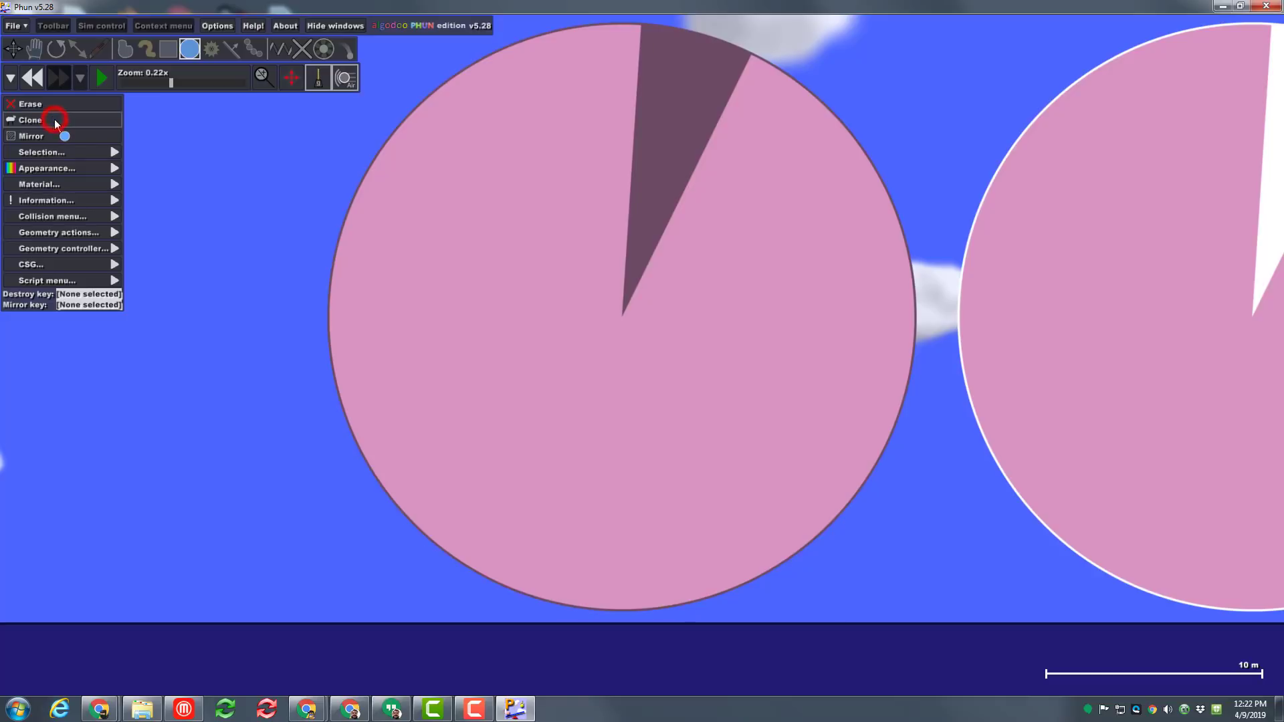
drag(1132, 214, 888, 219)
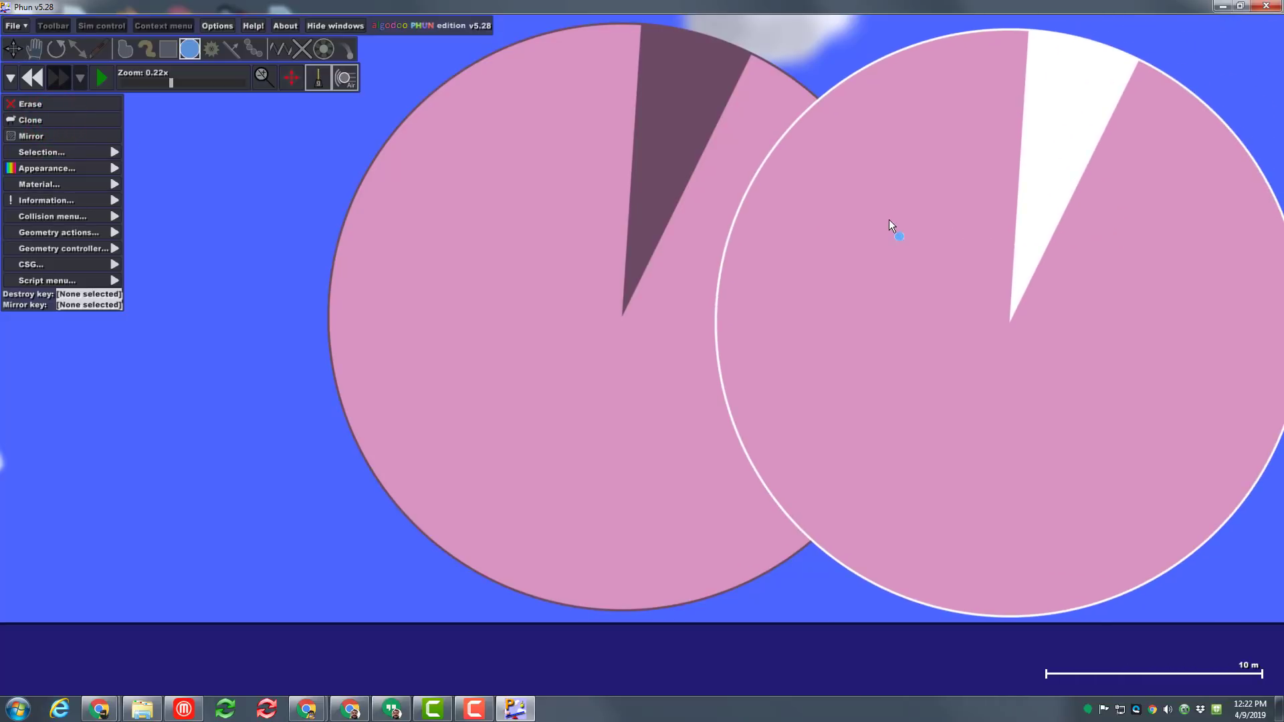
click(74, 49)
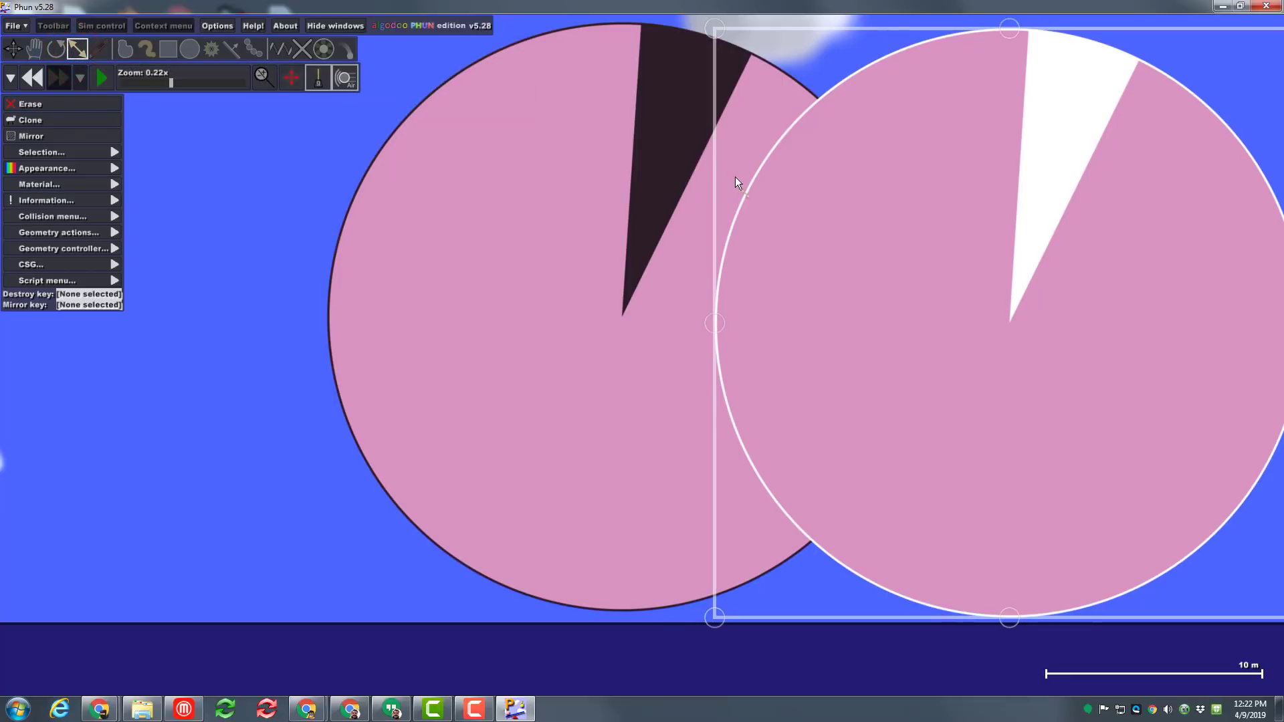
drag(710, 32, 732, 54)
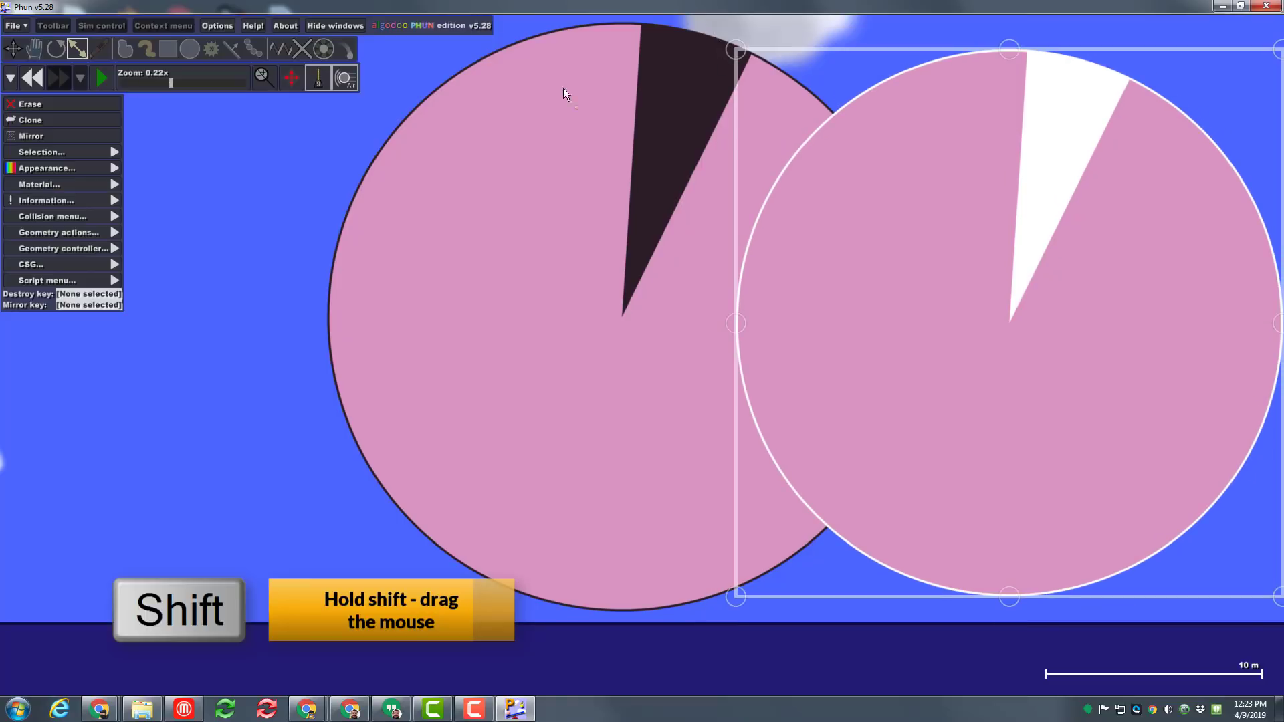
- Recolour the copied circle deep blue by adjusting its hue and saturation
click(71, 169)
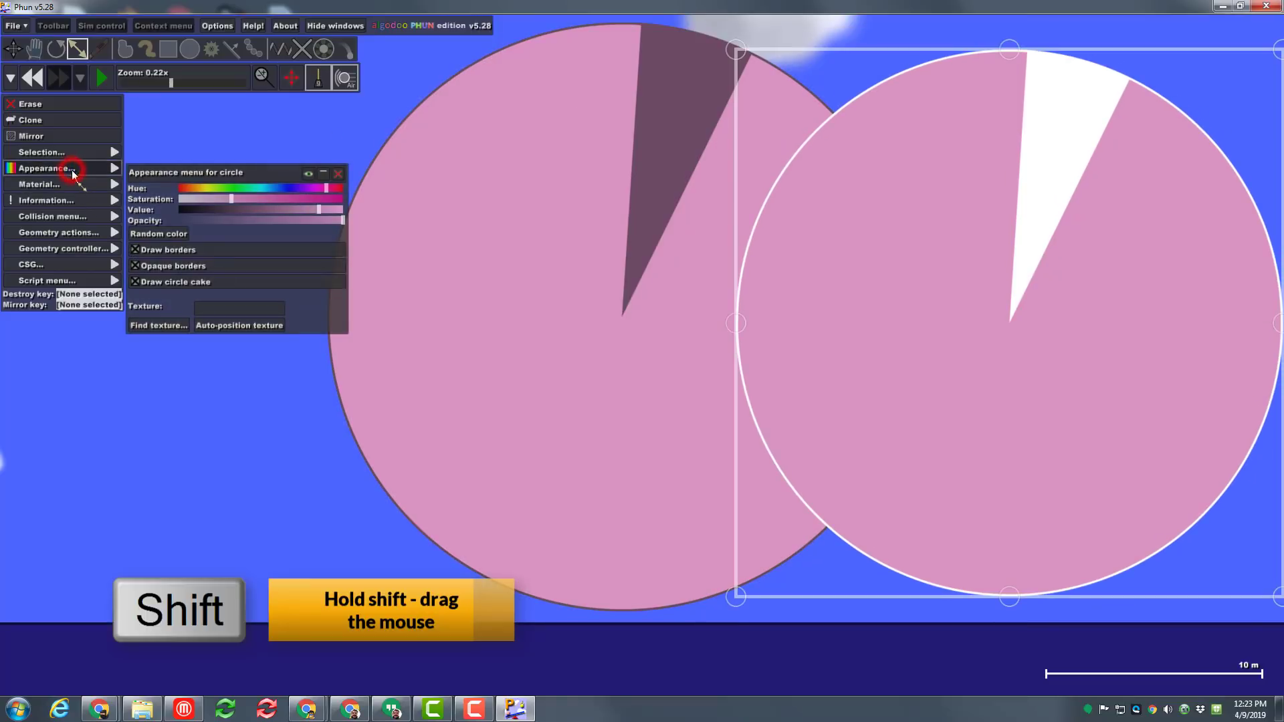
click(292, 188)
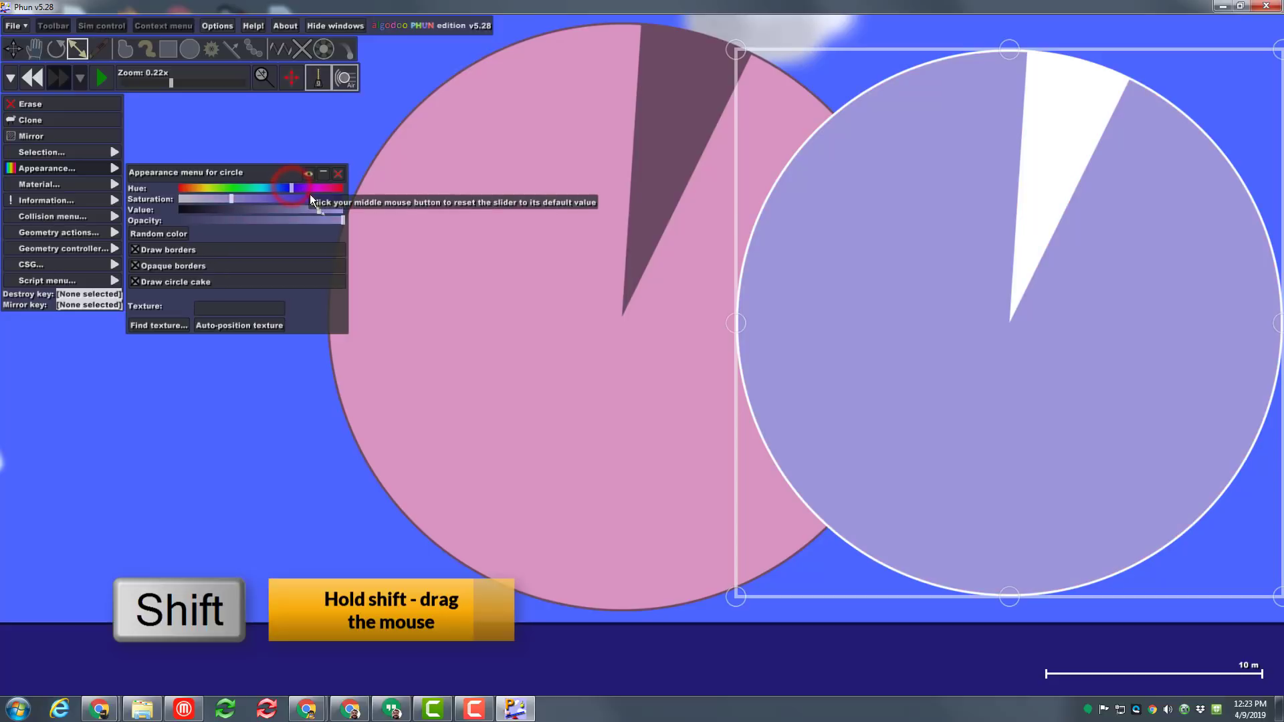
click(311, 198)
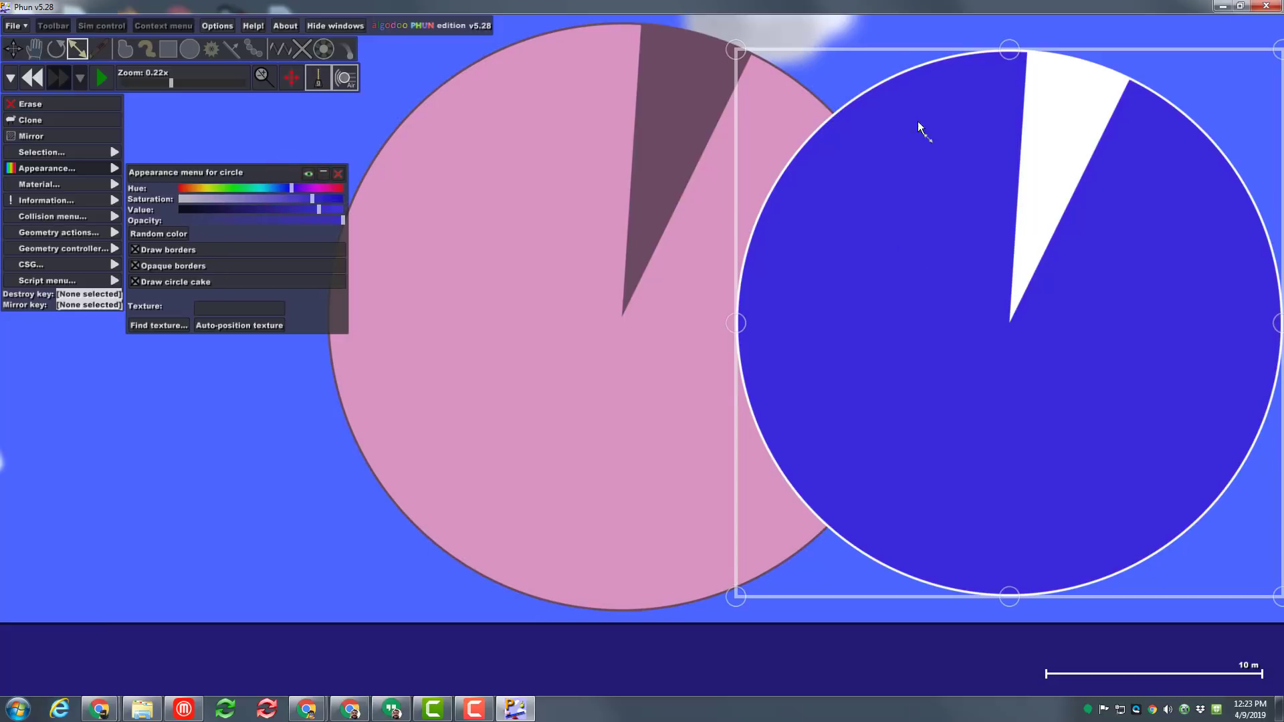
click(908, 35)
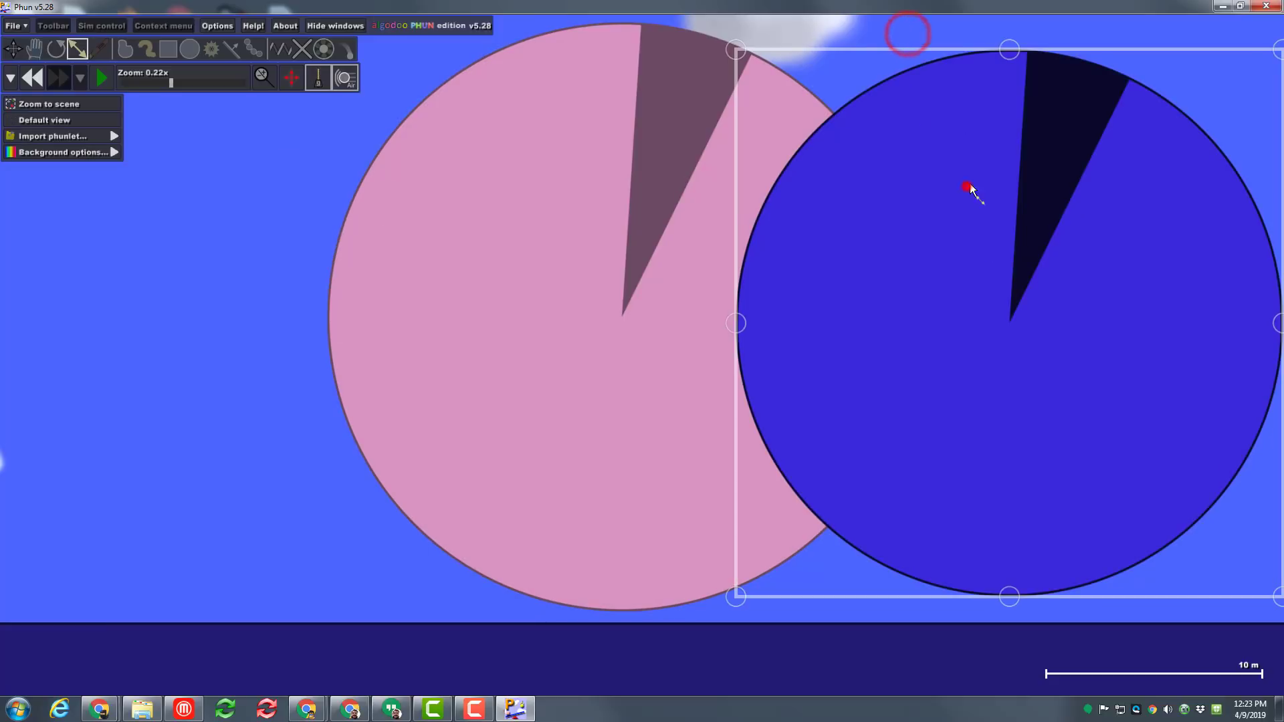
- Centre the blue circle on the pink one and CSG-subtract it, leaving a hollow pink ring
drag(966, 188, 579, 180)
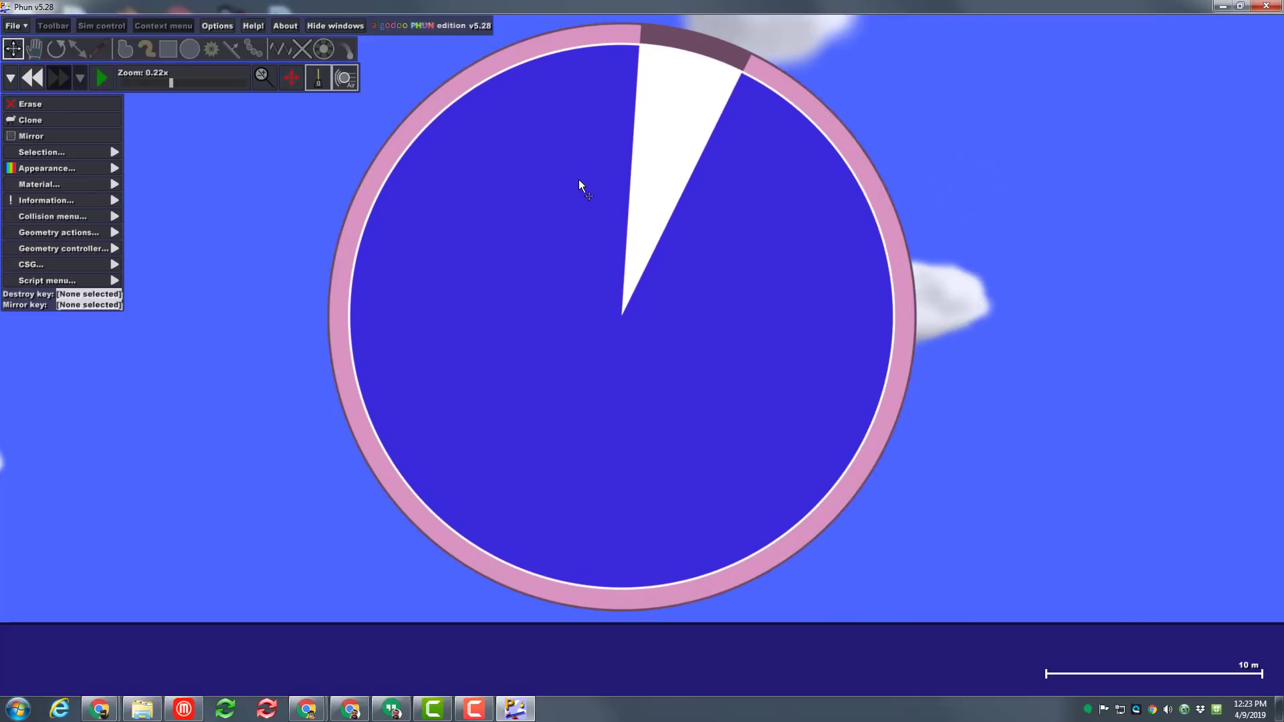
key(s)
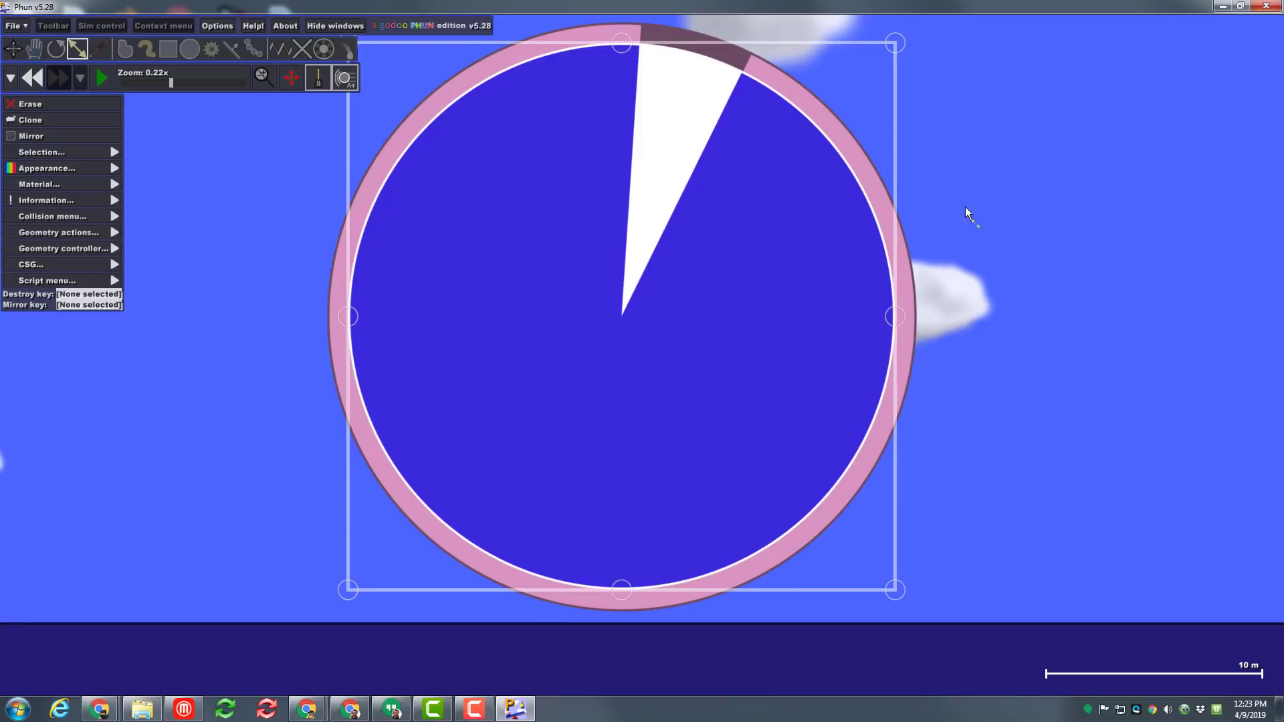
click(41, 264)
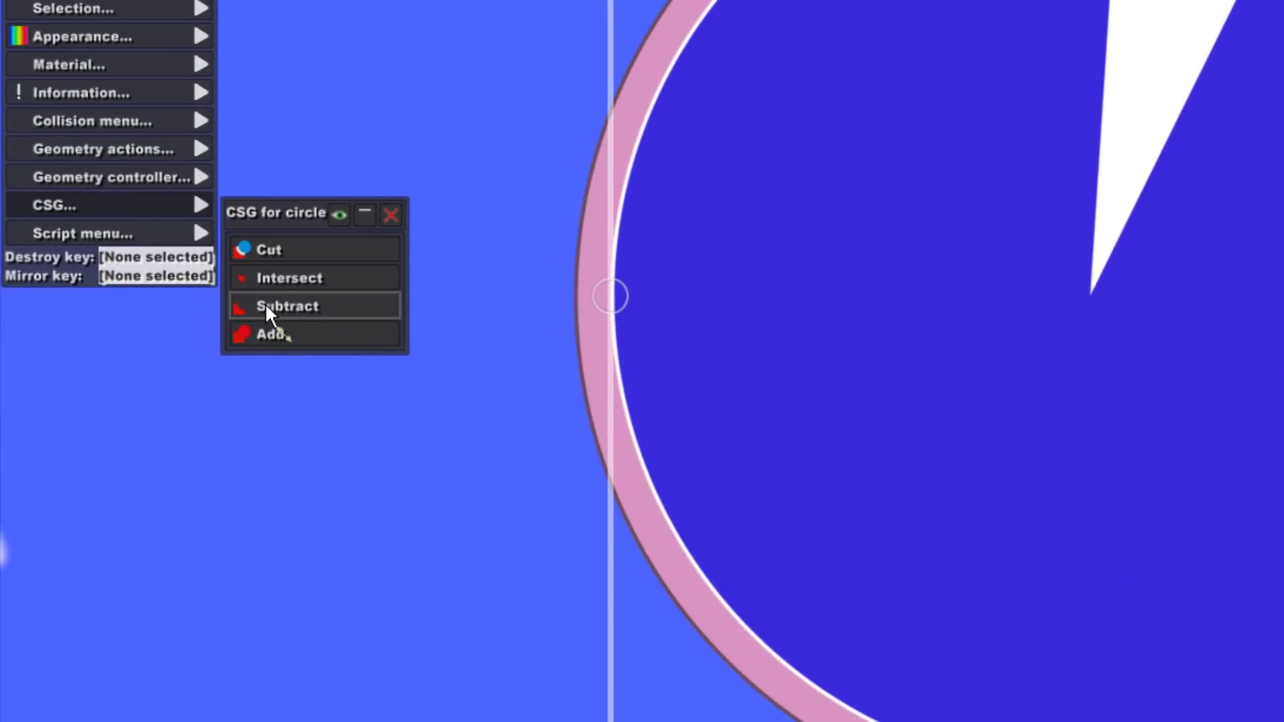
click(264, 303)
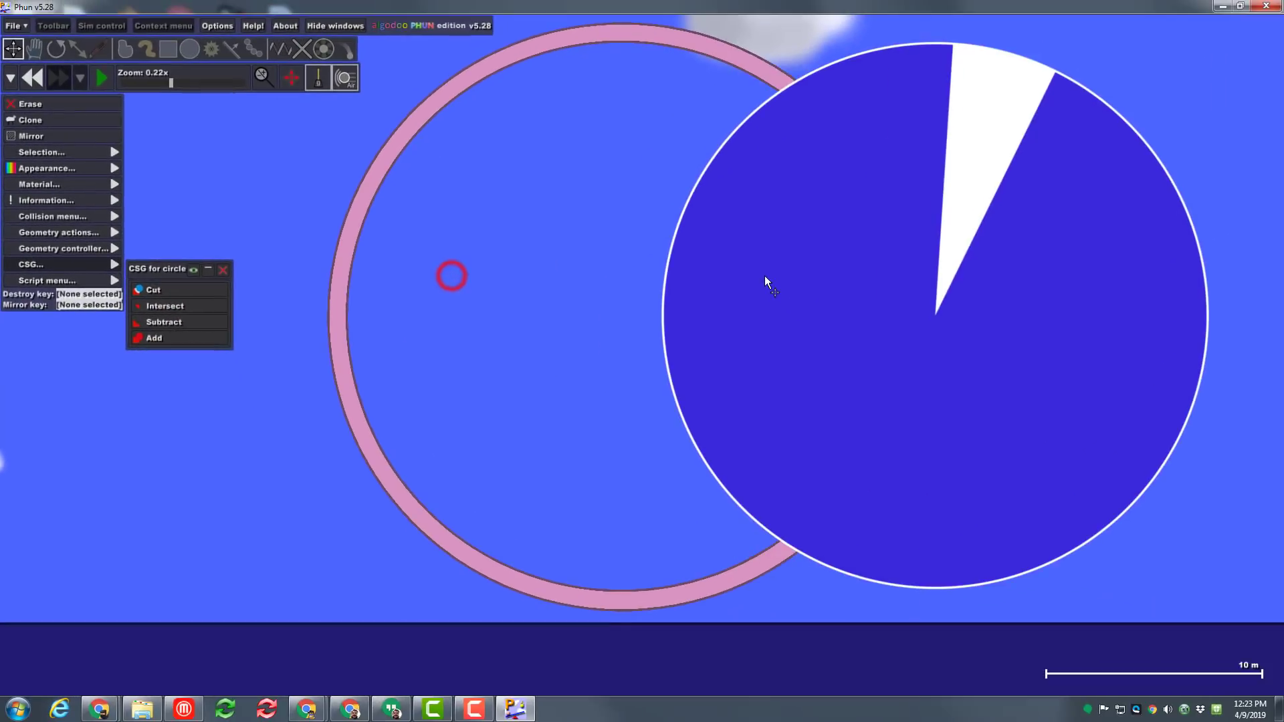
click(722, 280)
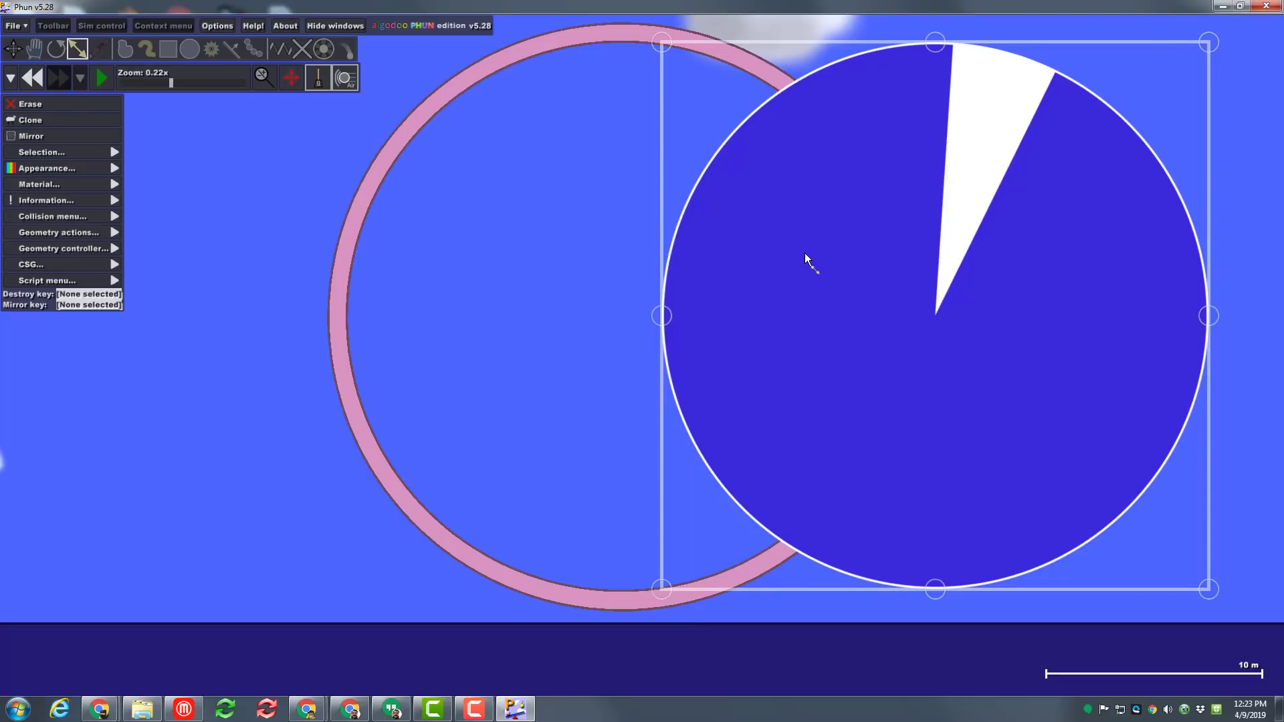
- Delete the blue disc and fixate the pink ring to the background
key(Delete)
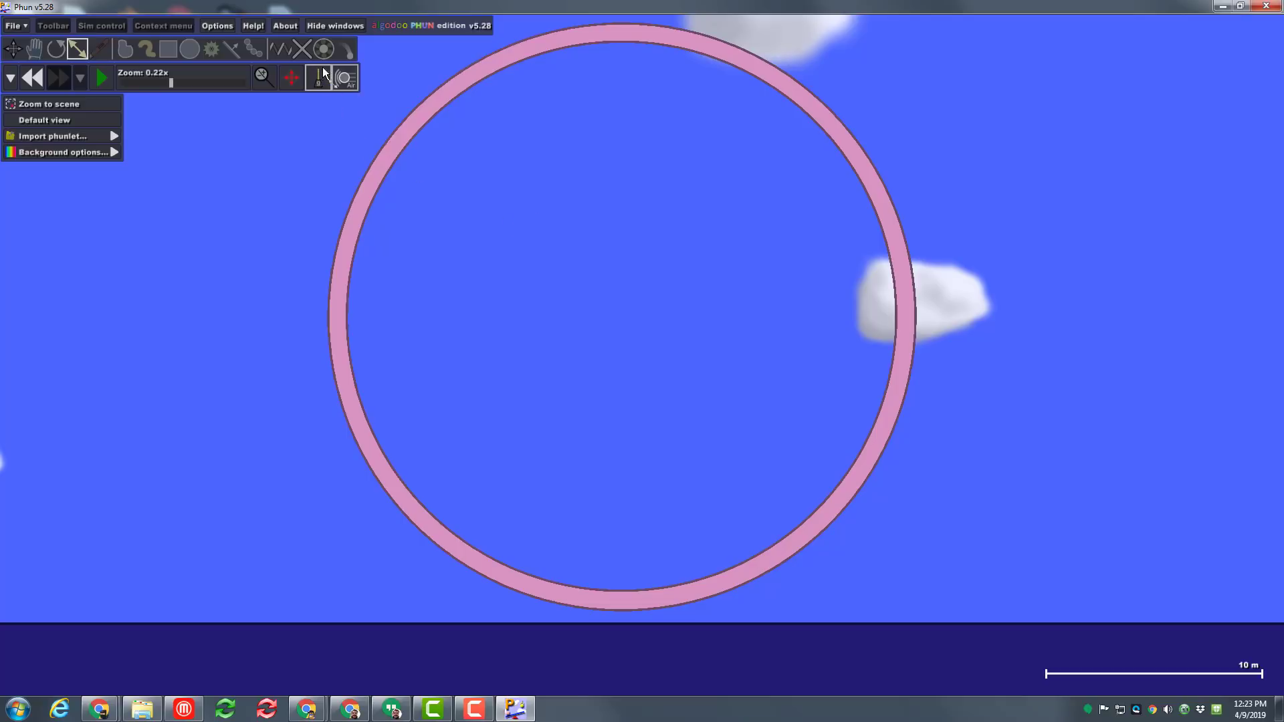
click(301, 49)
scroll(340, 397, up, 4)
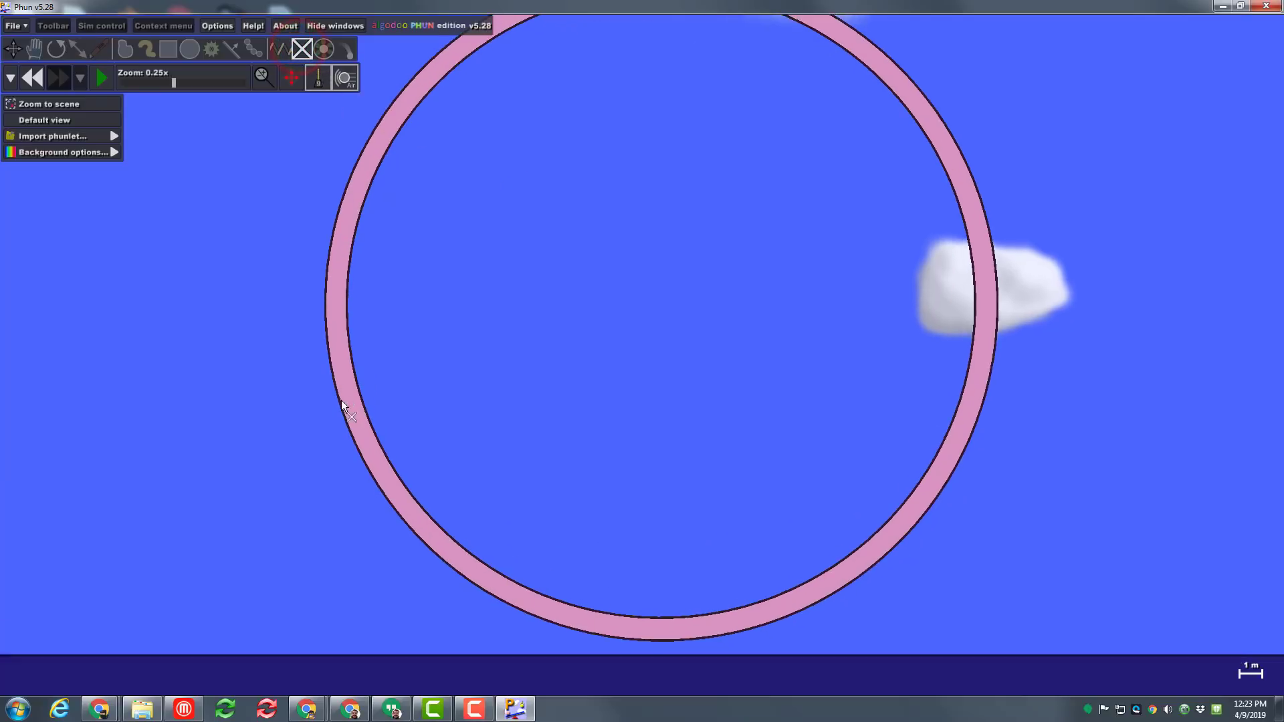
scroll(352, 403, down, 7)
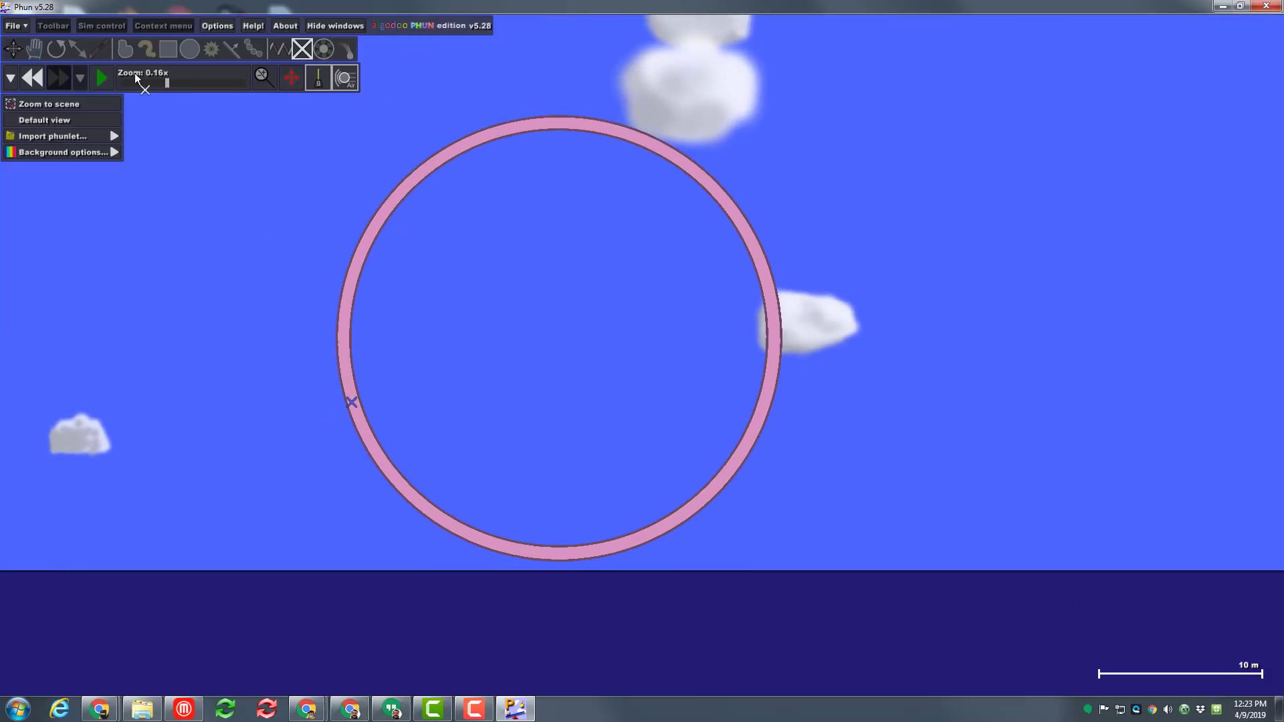
click(144, 49)
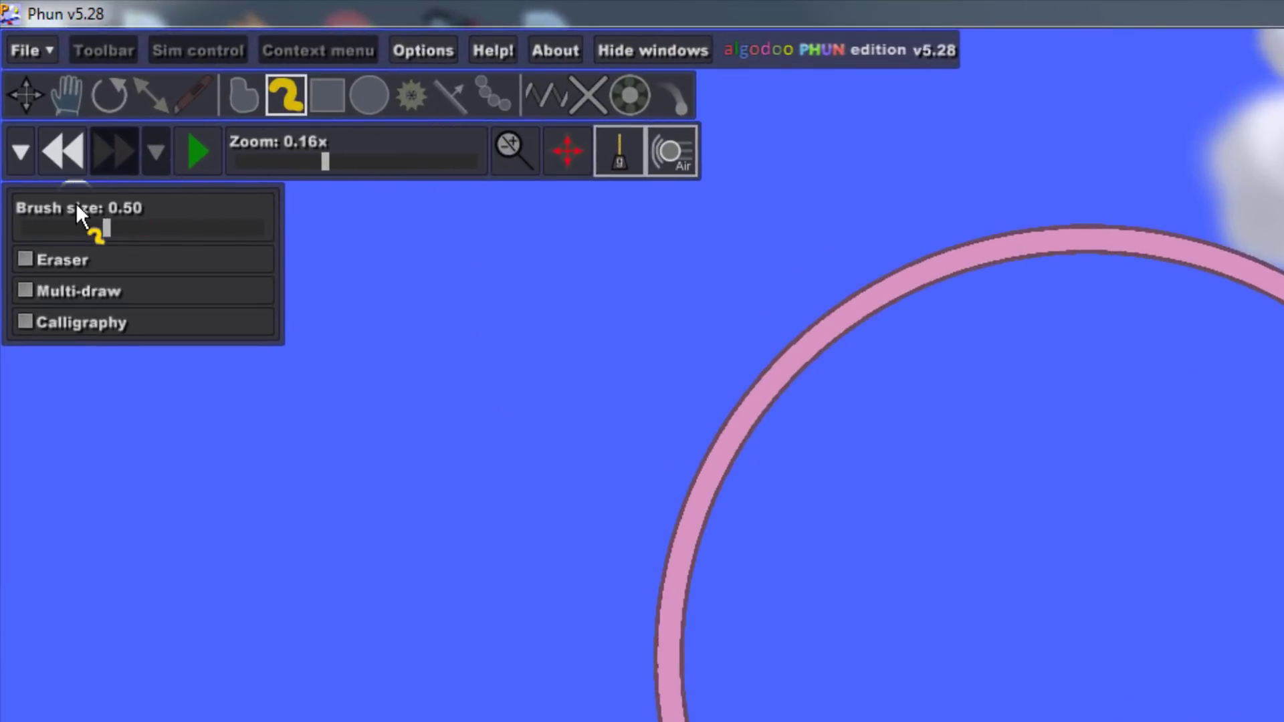
- Set brush size to 0.25 and draw a straight green bar inside the ring's bottom
drag(106, 227, 74, 226)
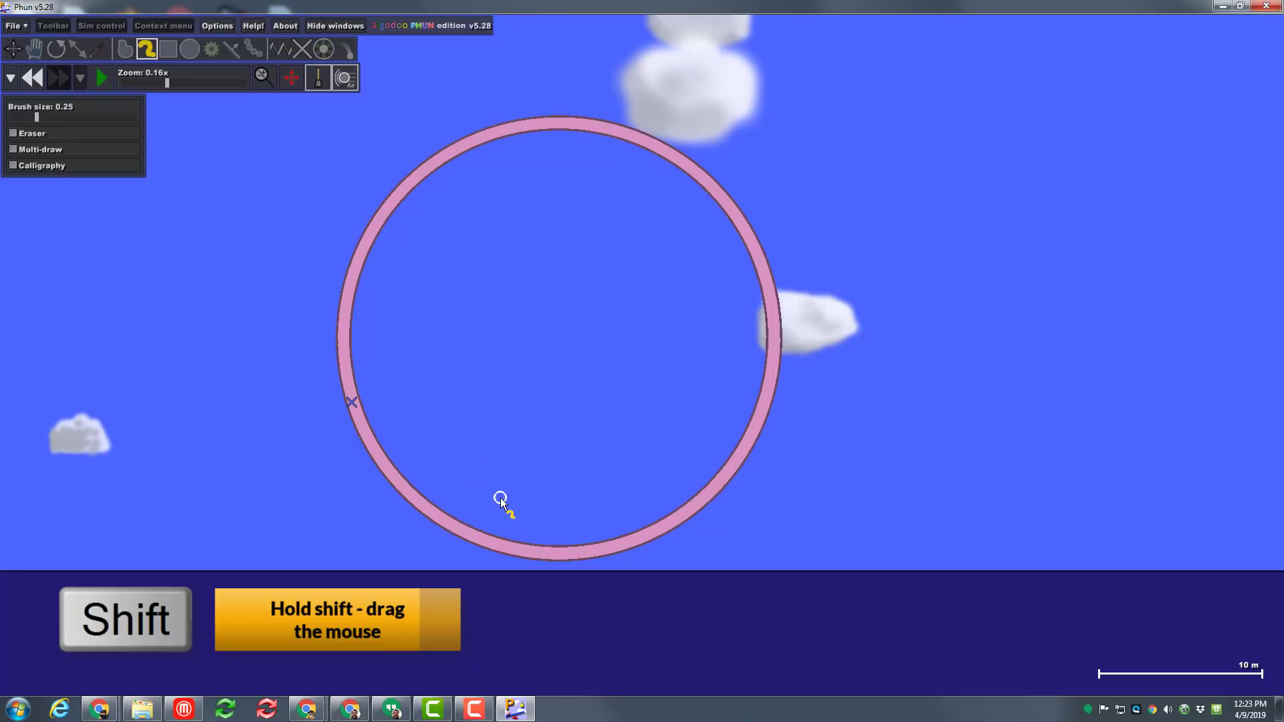
drag(529, 502, 576, 502)
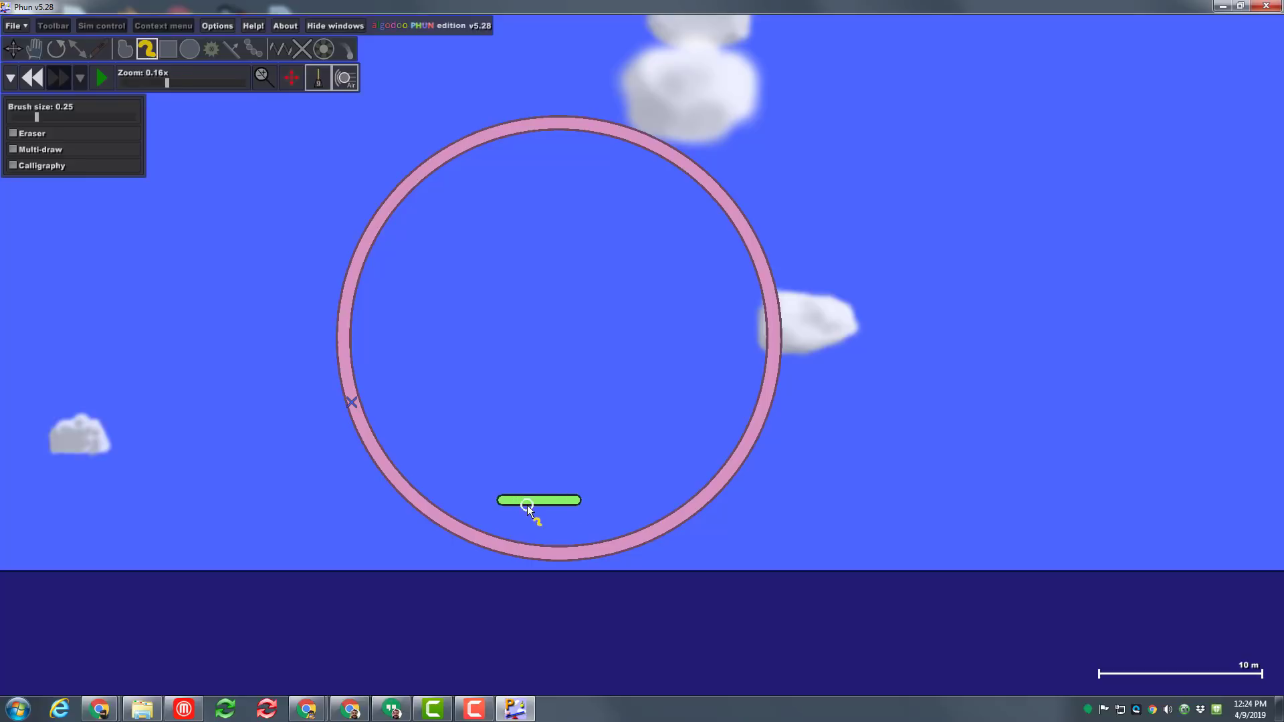
- Draw a teal wheel circle above the bar's left end and add a centre hinge to it
scroll(534, 518, up, 5)
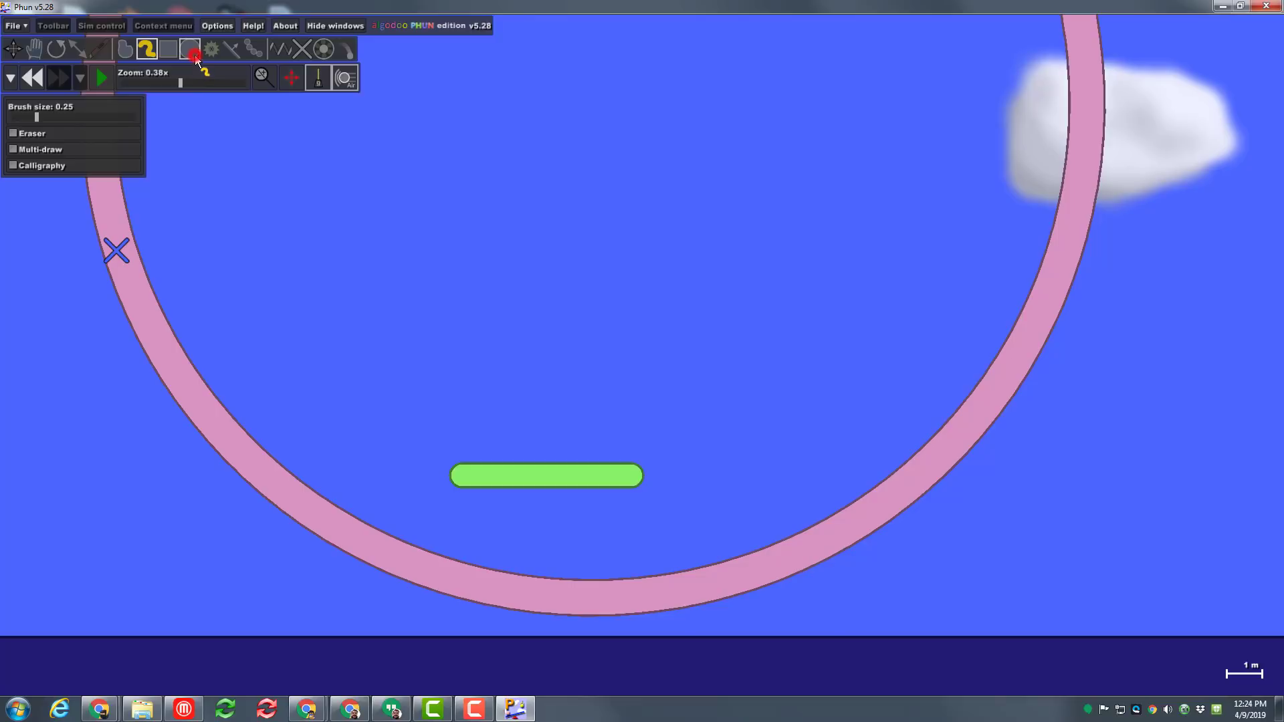
click(194, 56)
drag(421, 376, 397, 404)
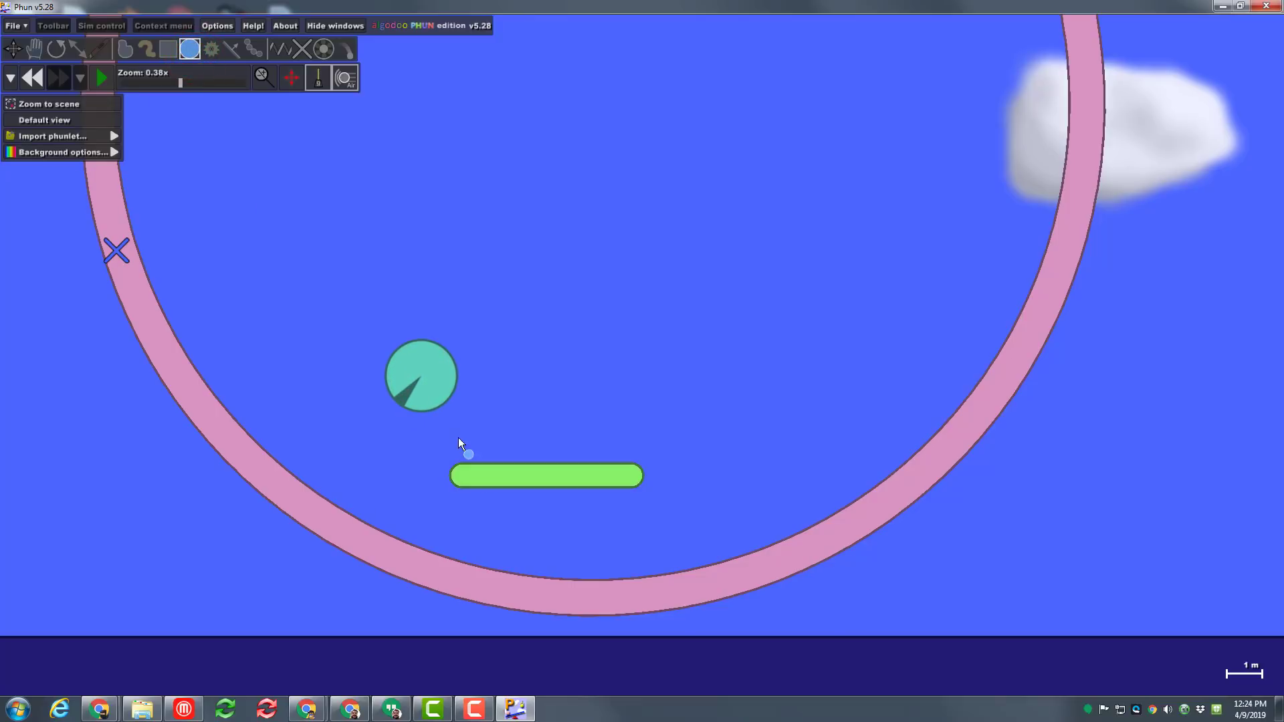
click(427, 379)
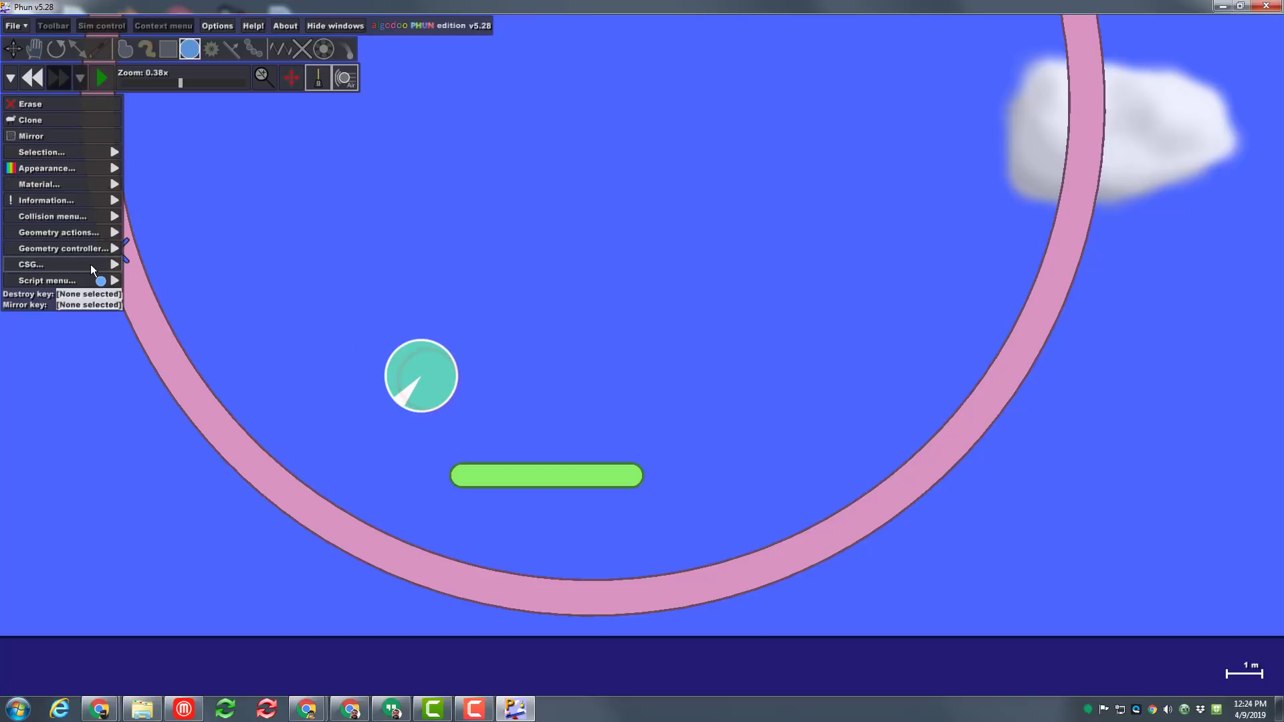
mouse_move(74, 231)
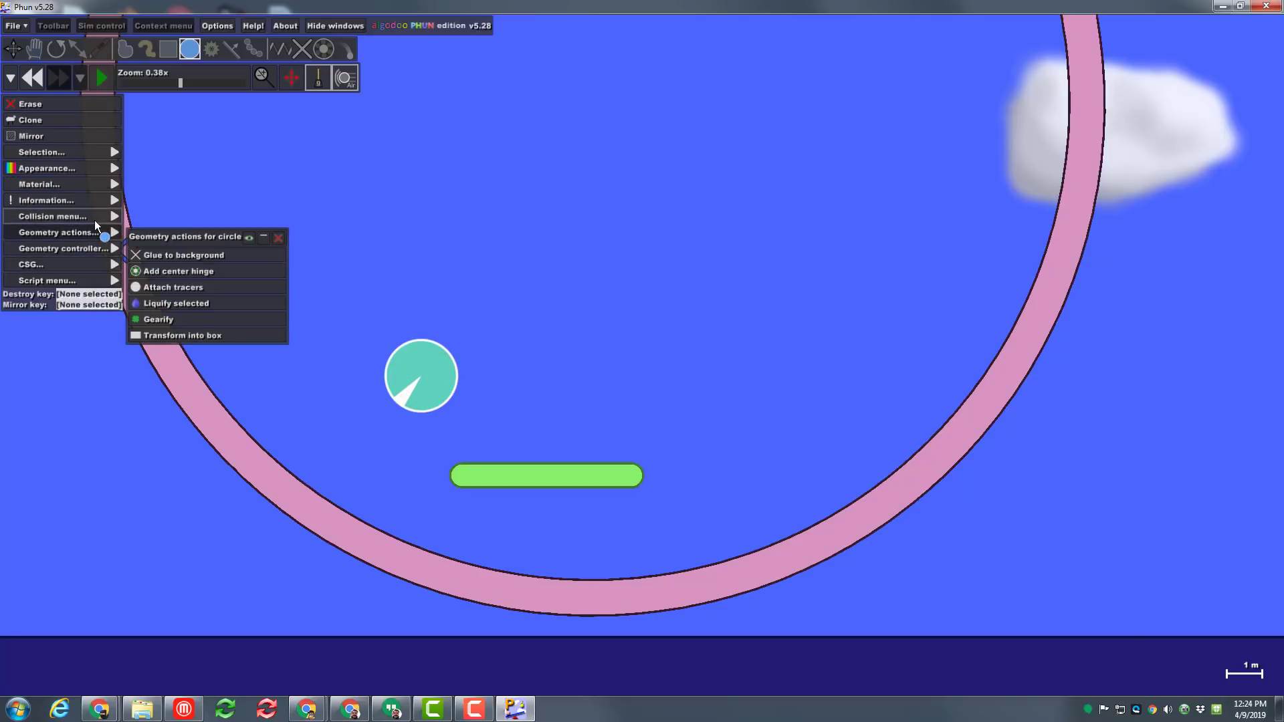
click(167, 271)
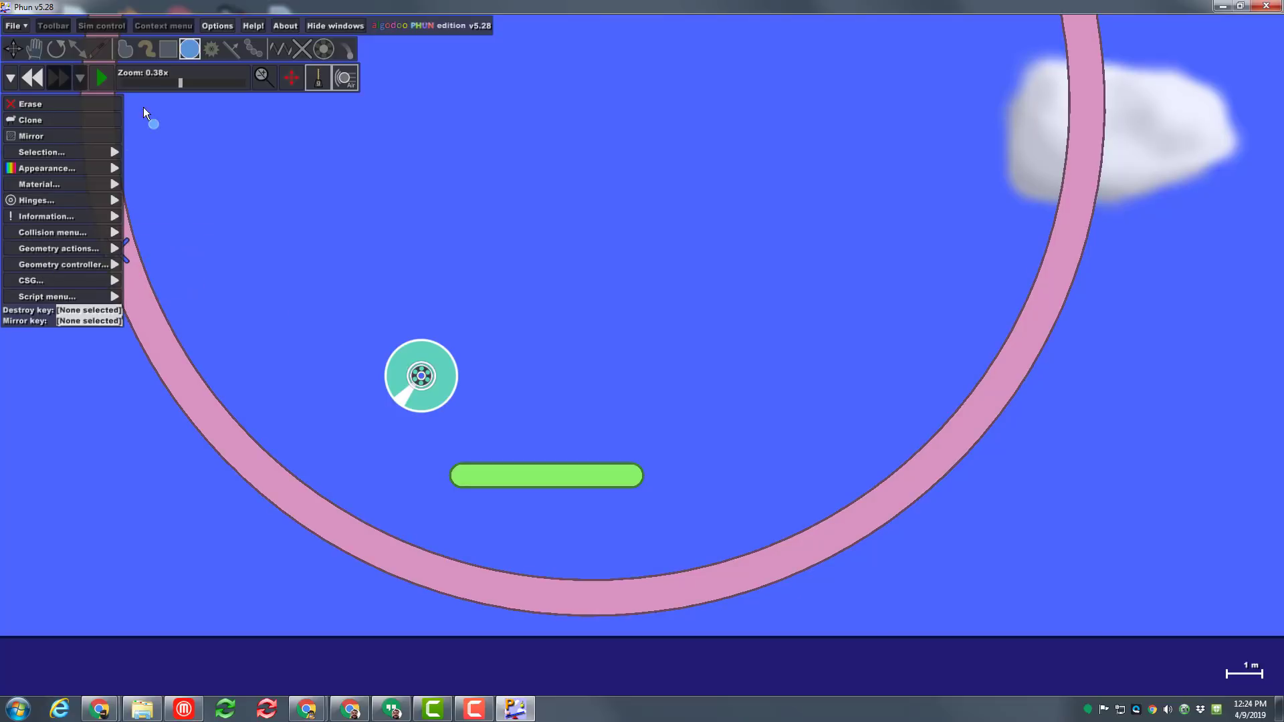
click(168, 50)
- Drag the hinged teal wheel so its hinge sits on the green bar's left end
drag(323, 279, 480, 494)
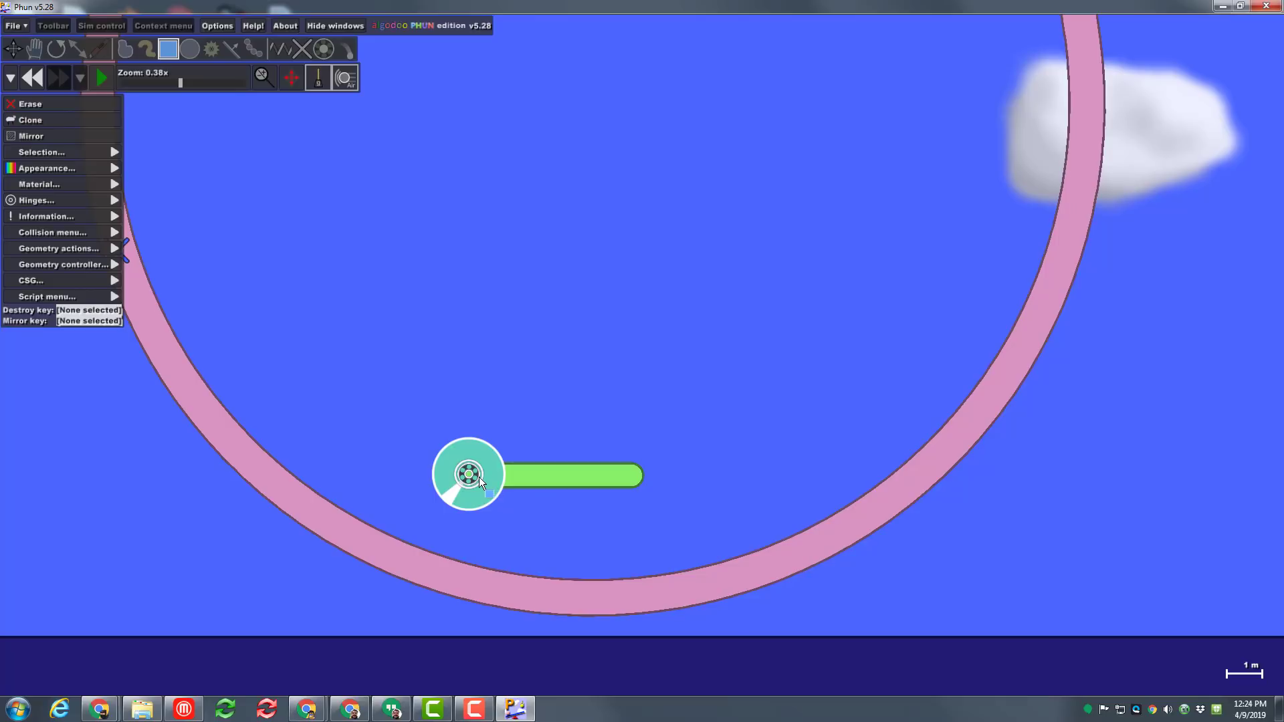
drag(405, 420, 495, 471)
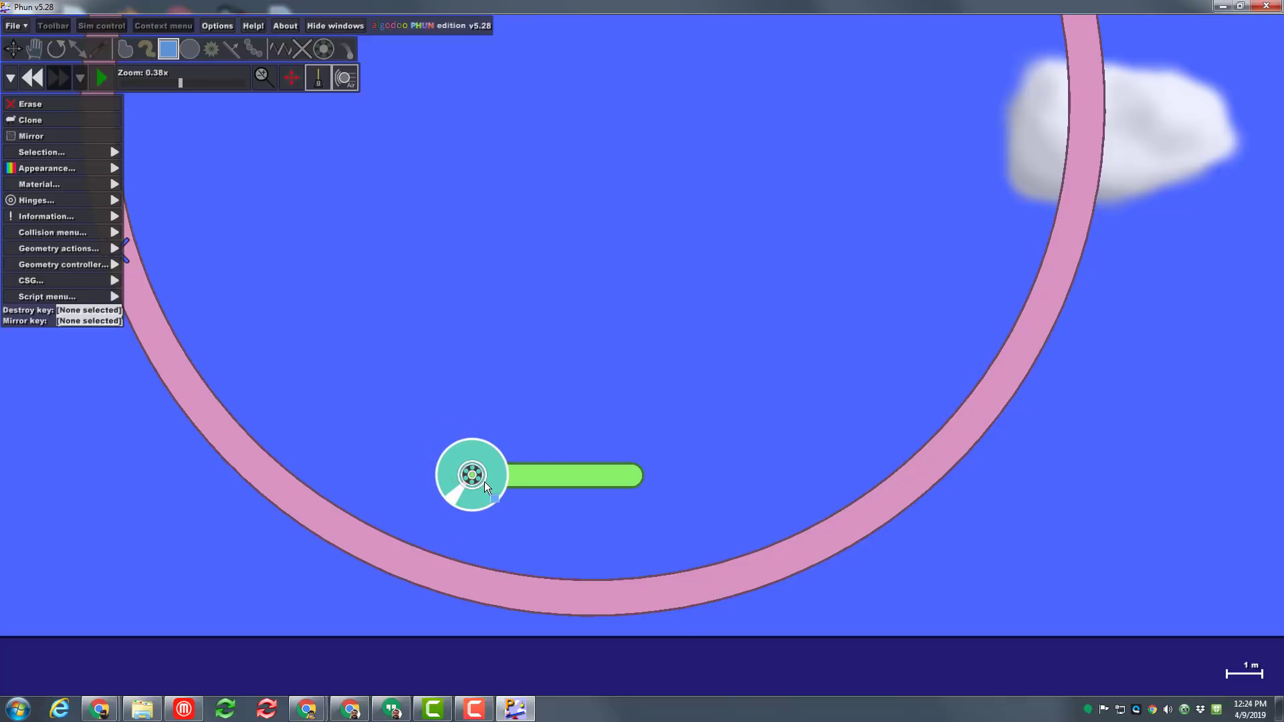
- Enable the wheel hinge's motor and auto-brake, with Right as forward and Left as back key
click(54, 199)
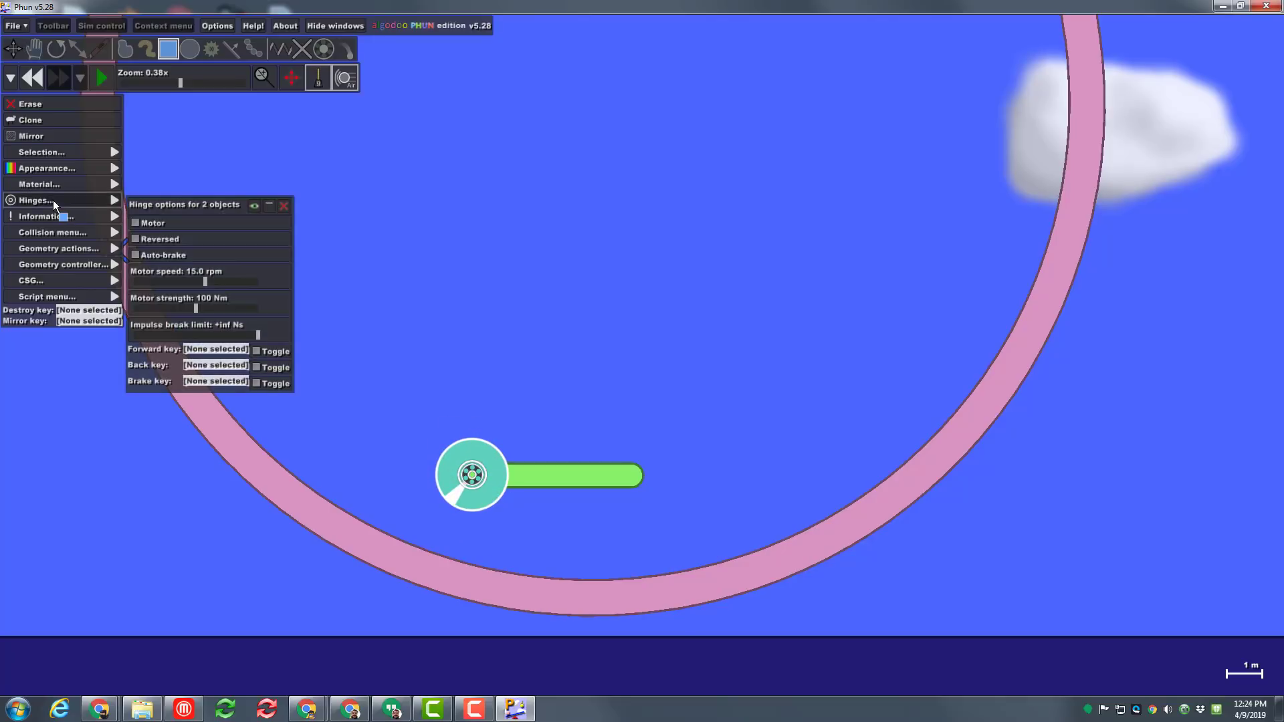
click(135, 224)
click(135, 255)
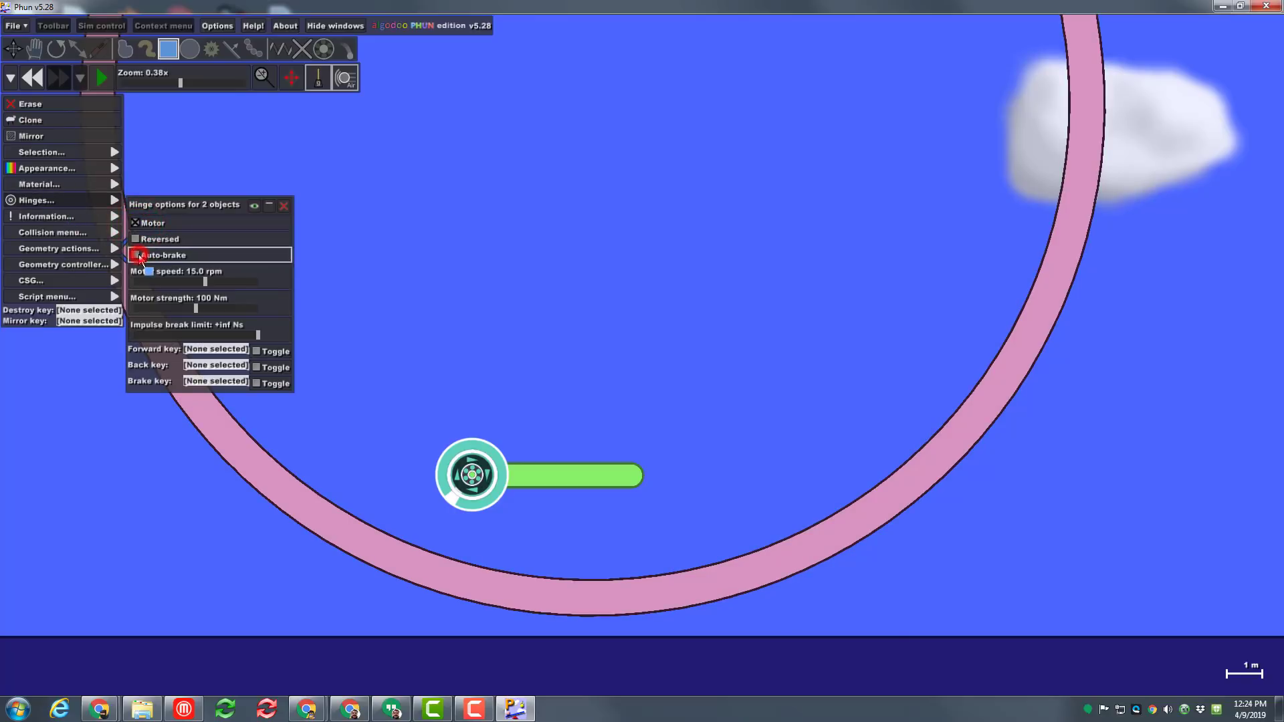
click(220, 347)
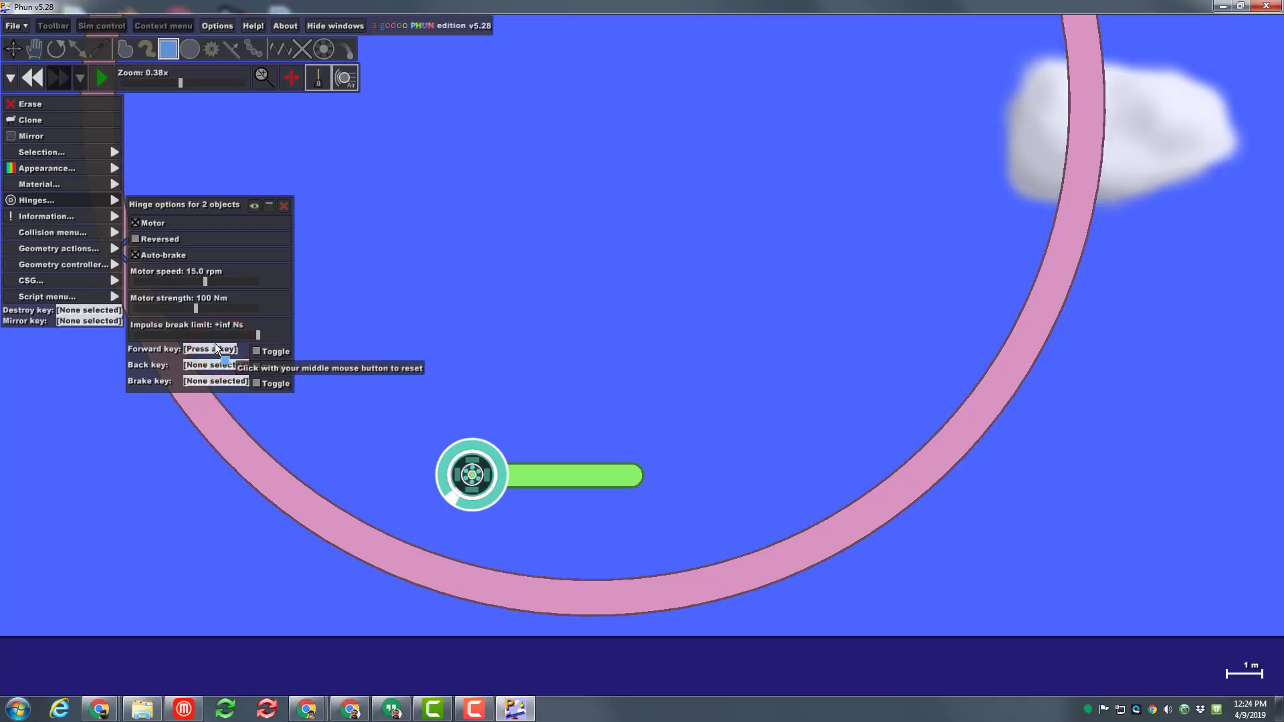
key(Right)
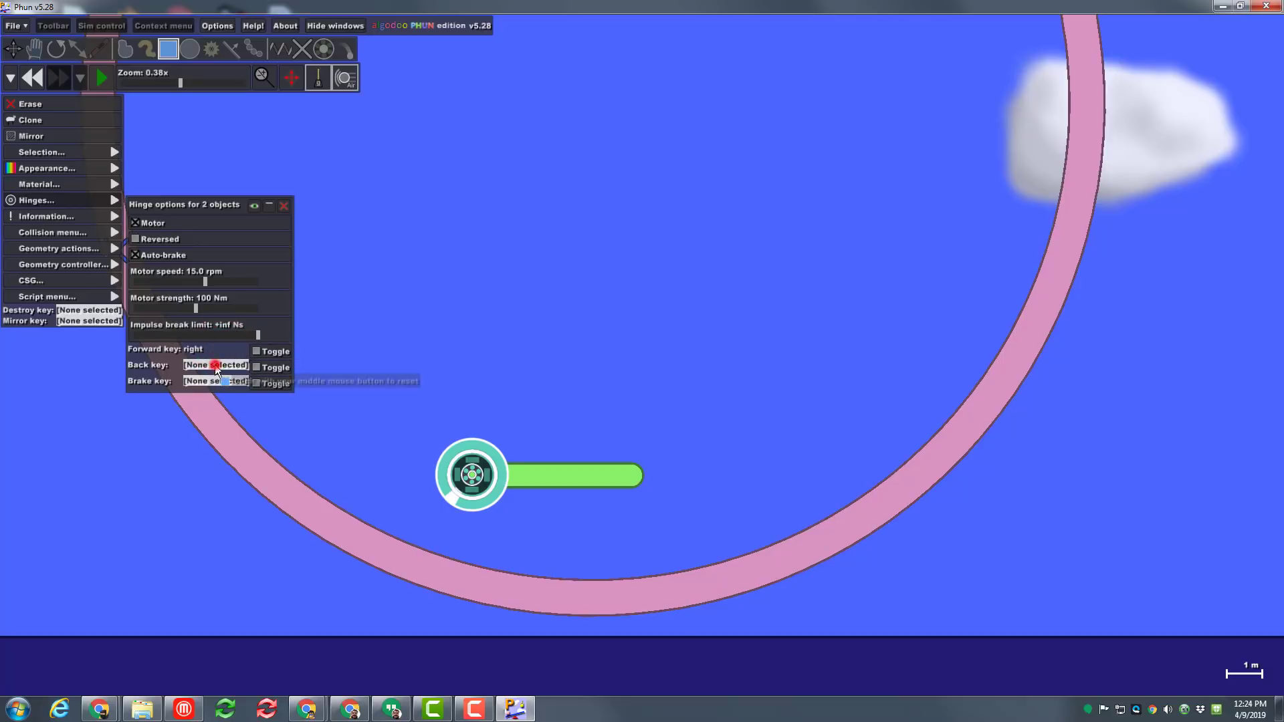
click(215, 365)
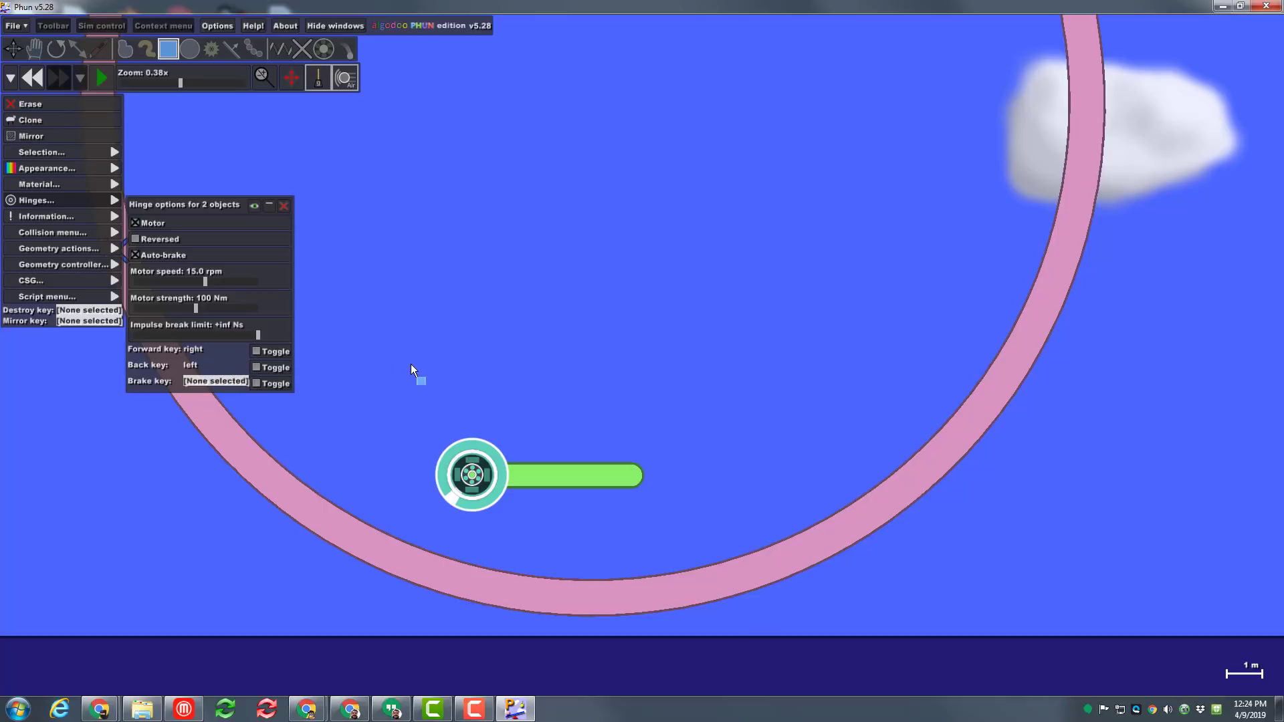
- Clone the hinged wheel onto the green bar's right end, then start the simulation
drag(398, 411, 514, 527)
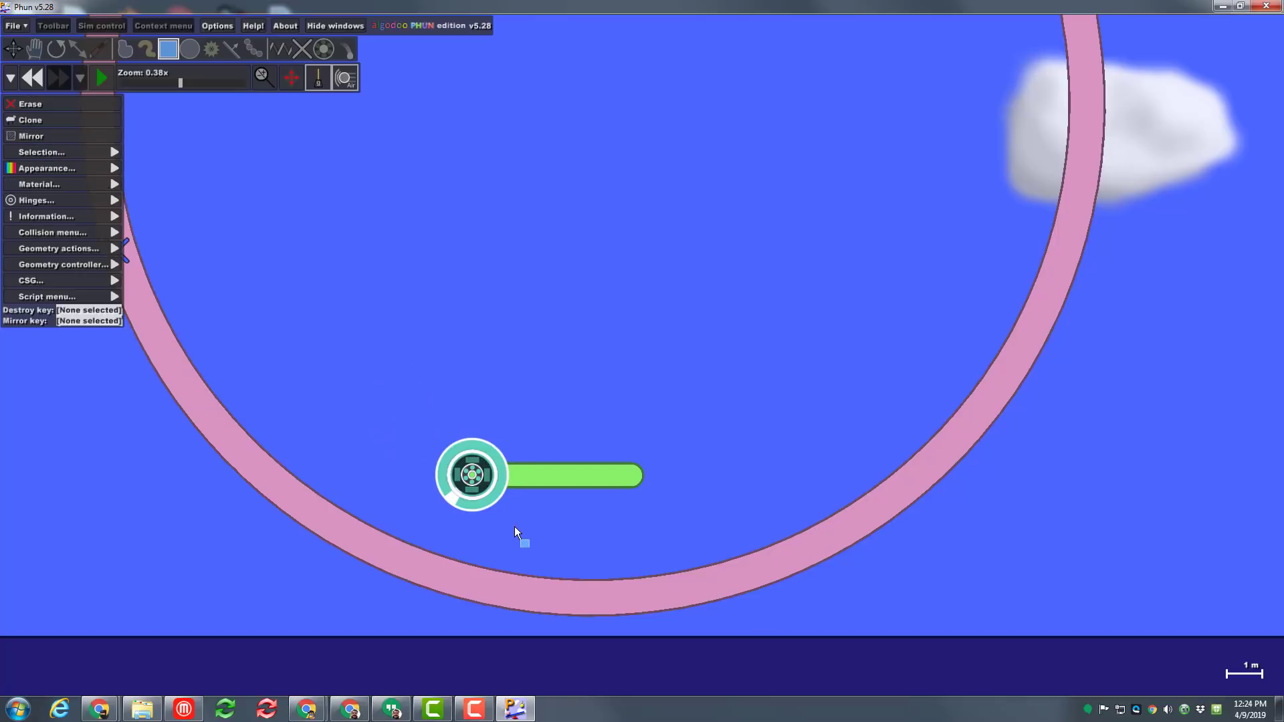
click(57, 125)
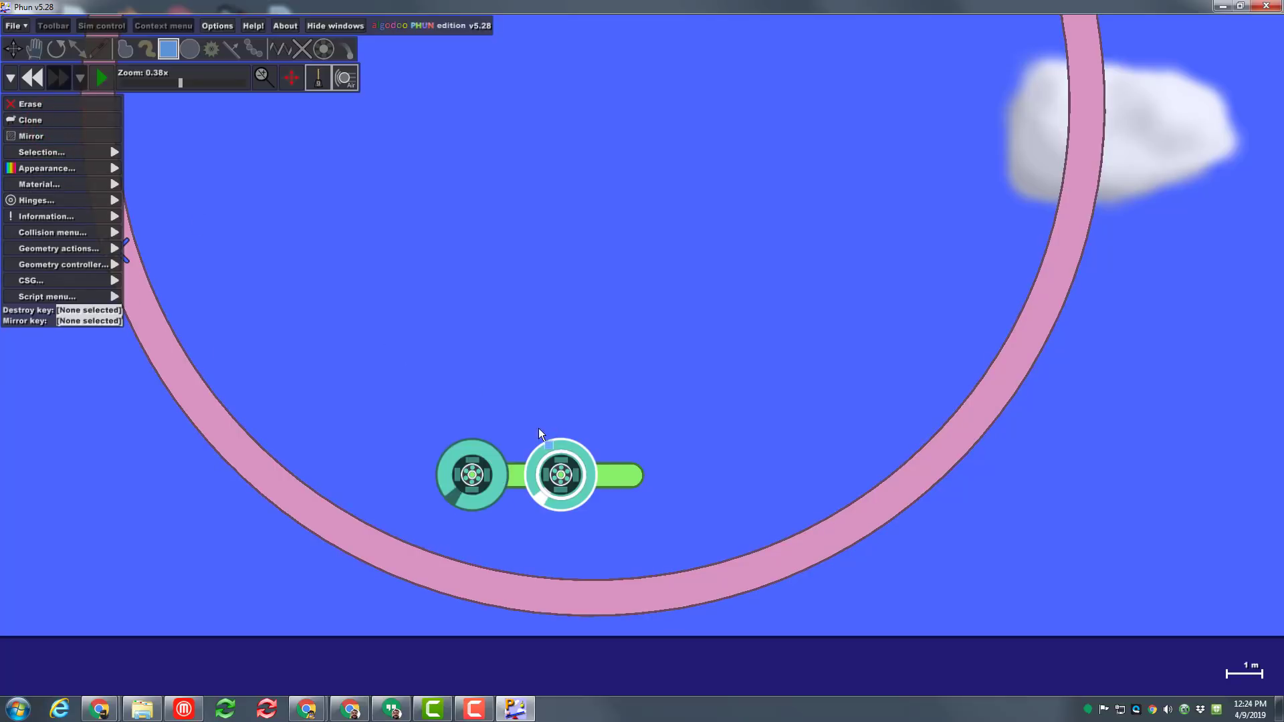
drag(559, 444, 619, 444)
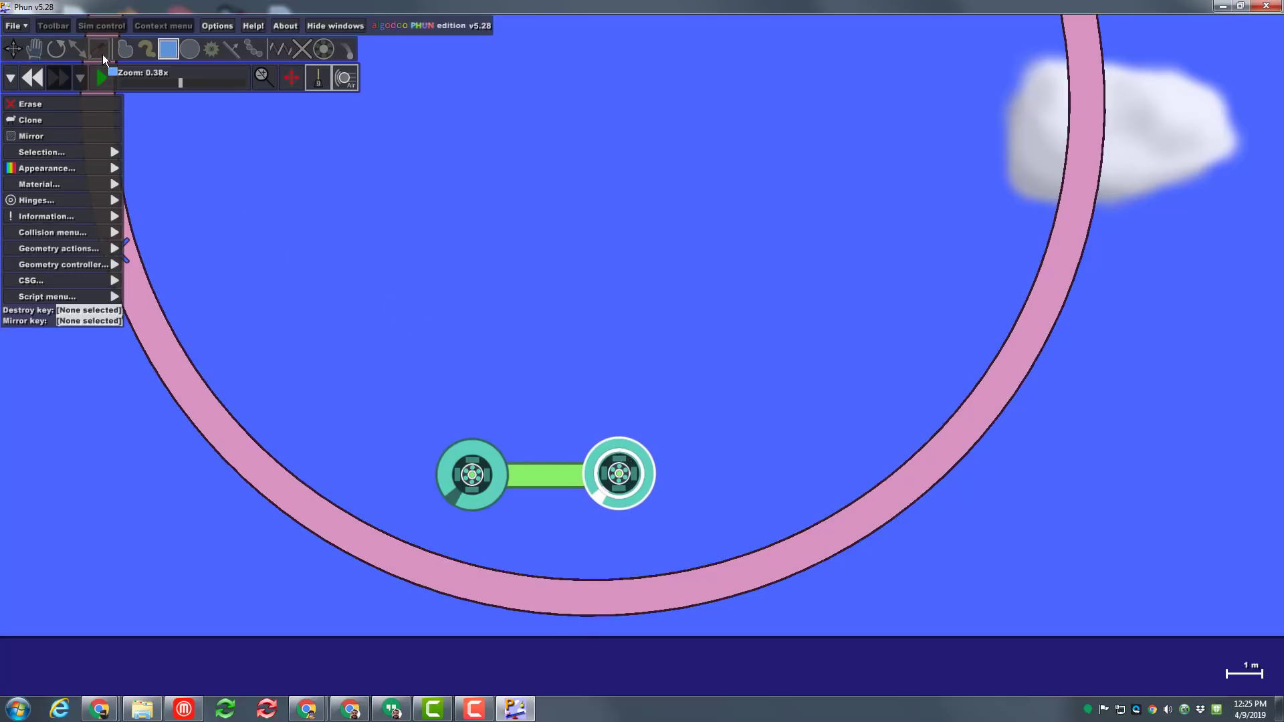
click(101, 75)
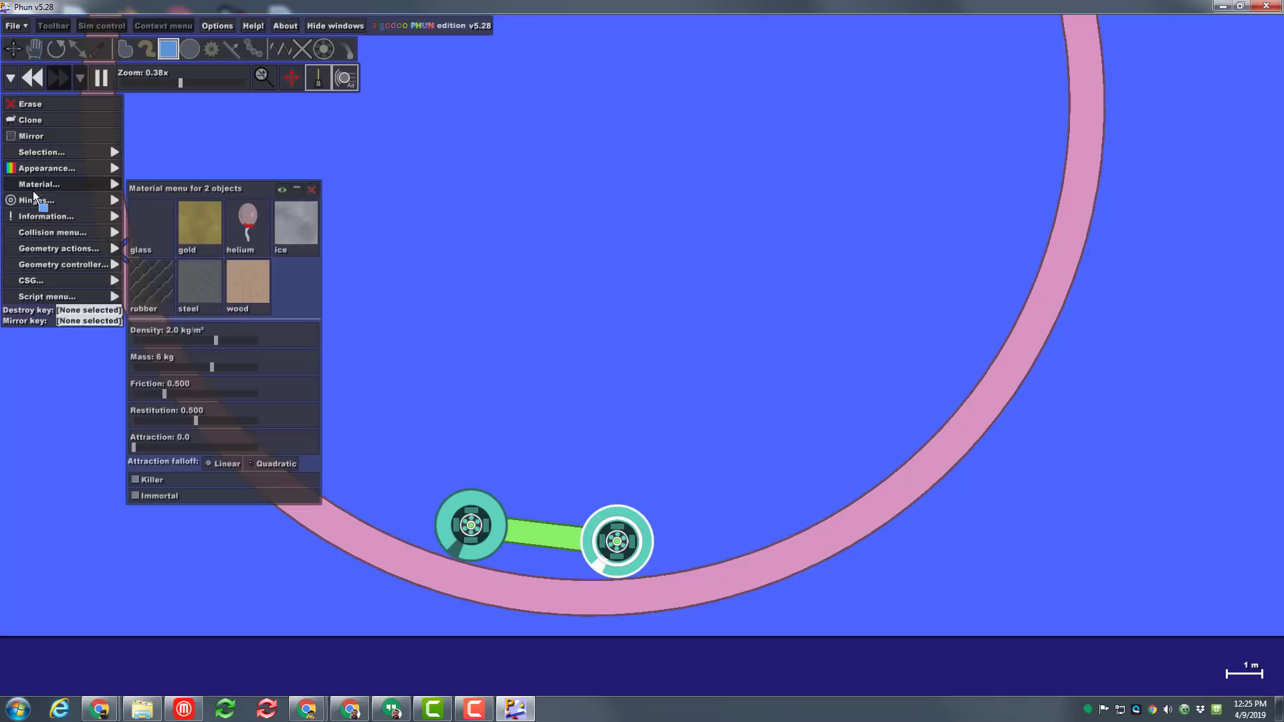
- Change the wheel hinge's motor speed from 15 to 150 rpm
mouse_move(42, 203)
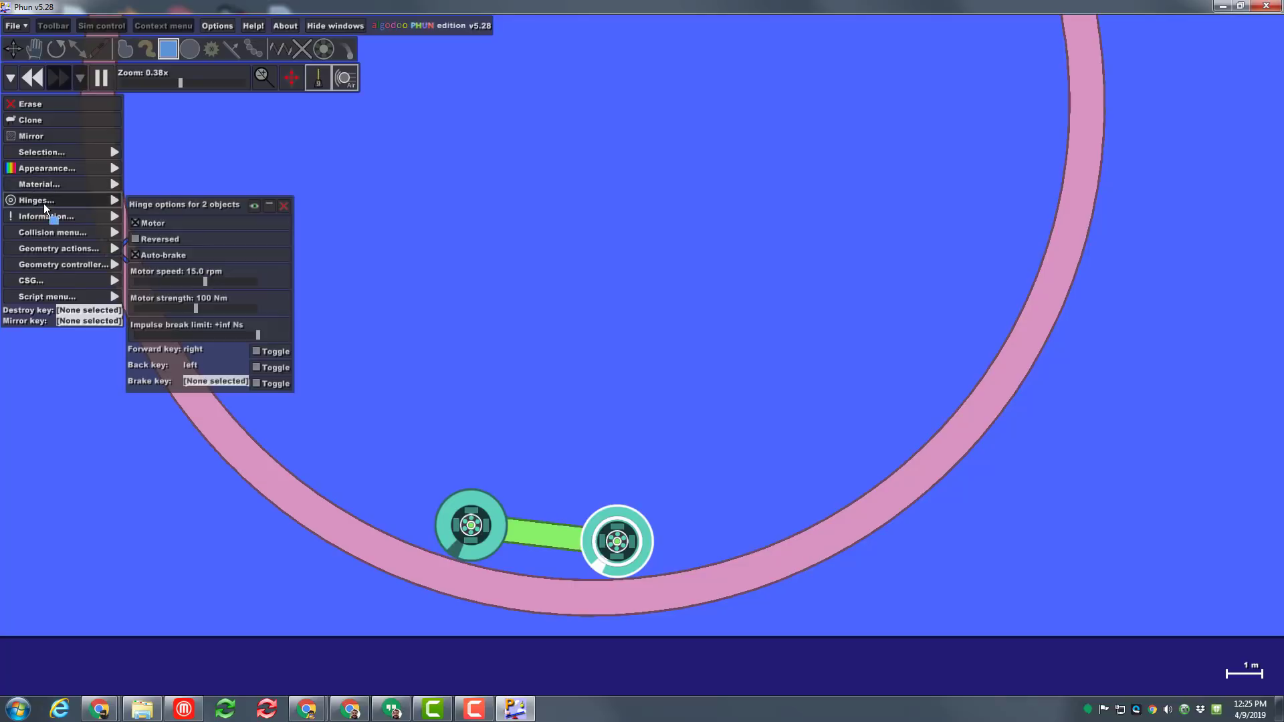
click(194, 270)
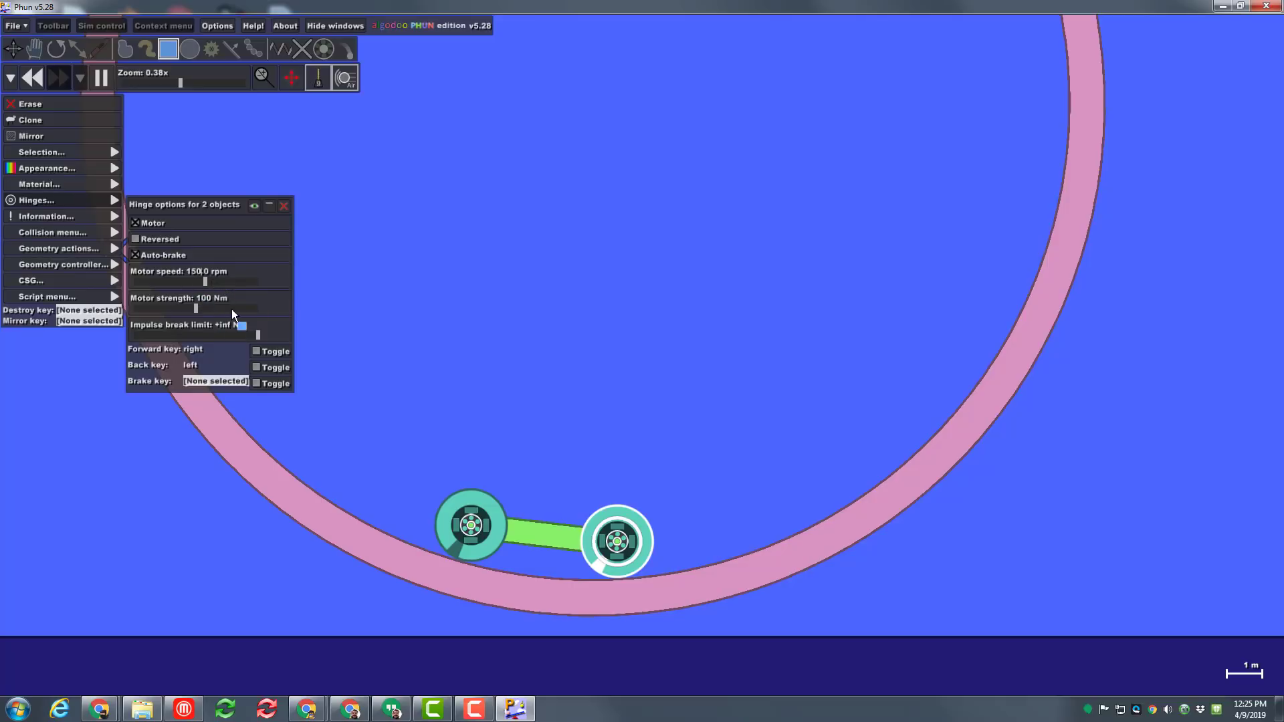
right_click(470, 520)
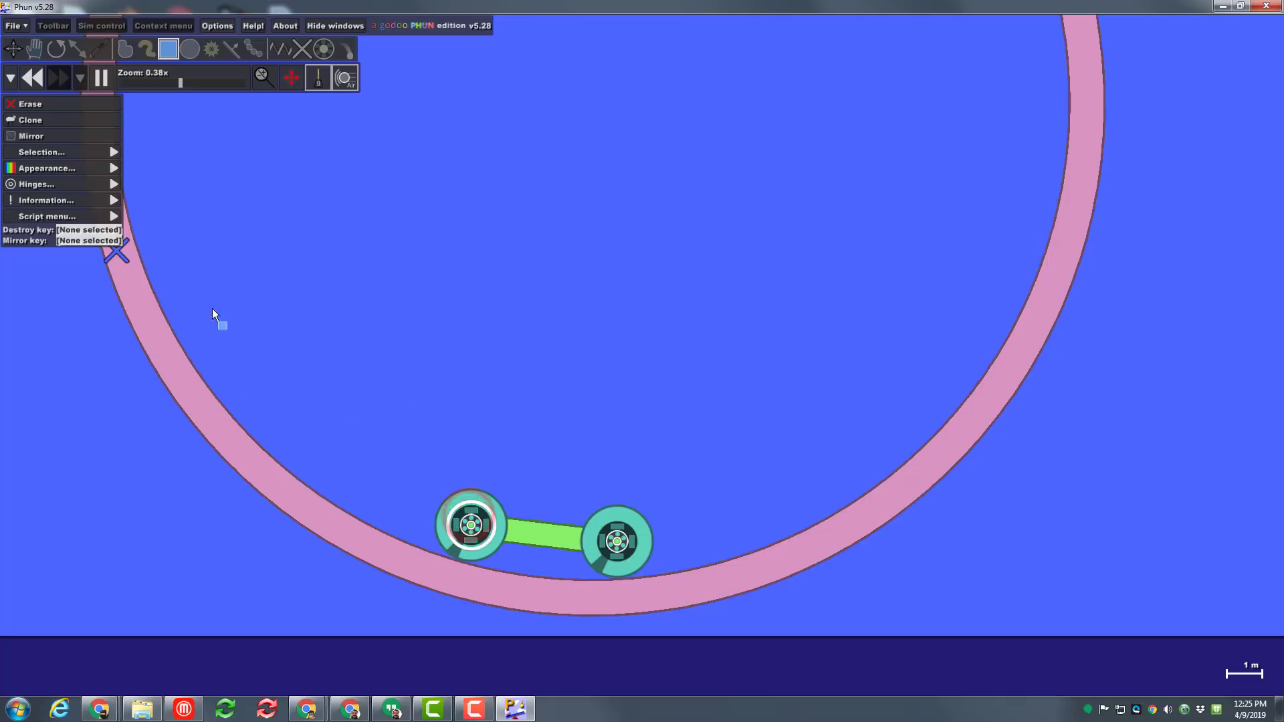
mouse_move(107, 185)
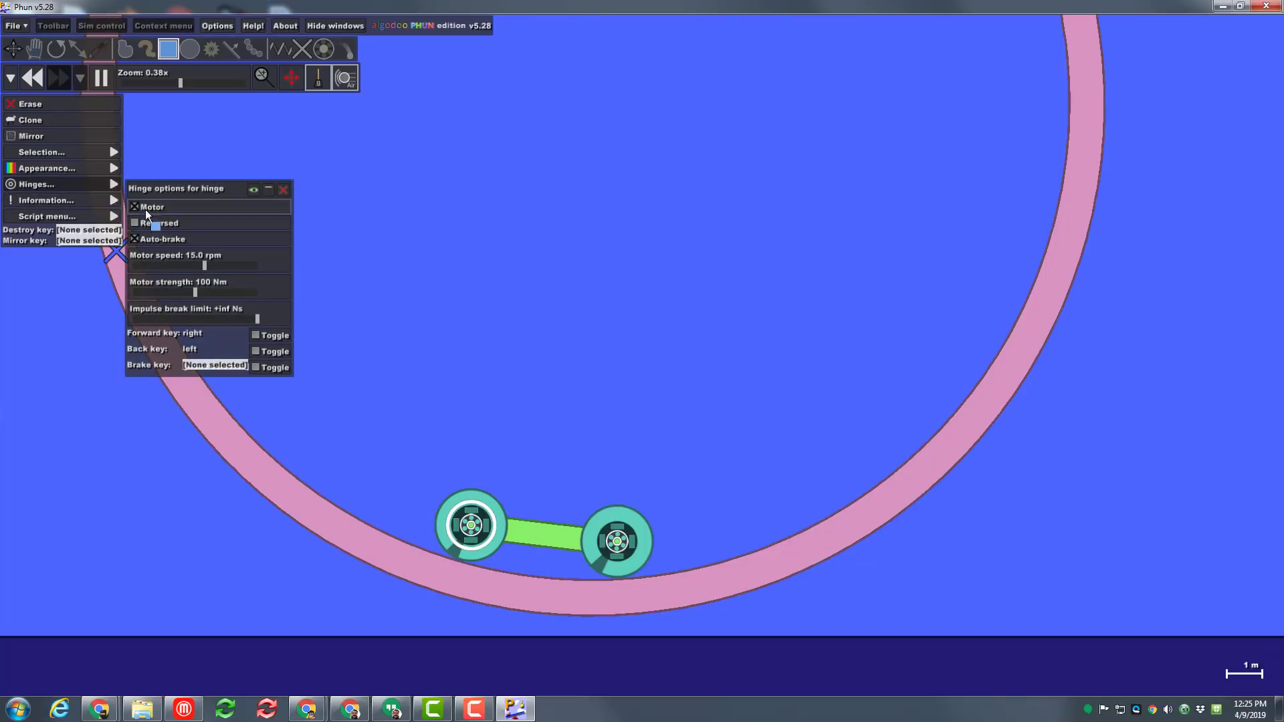
click(194, 255)
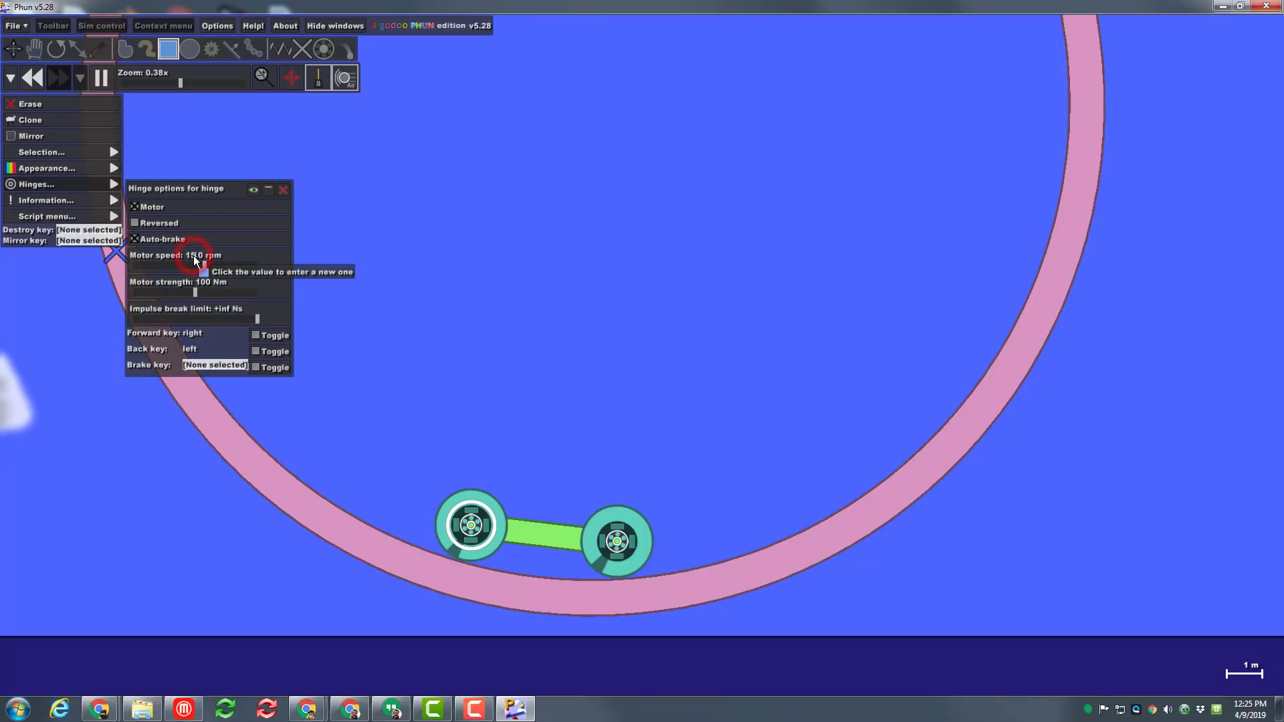
text(0)
right_click(424, 266)
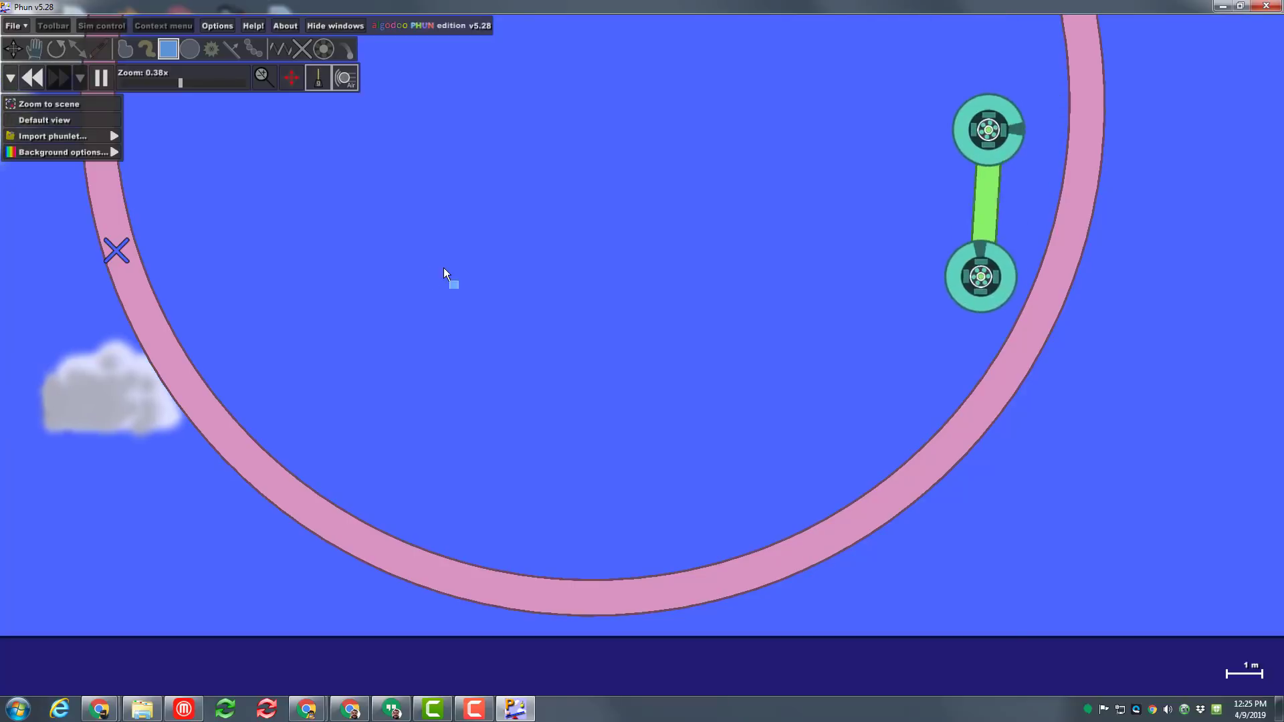
scroll(431, 245, down, 2)
scroll(495, 207, down, 1)
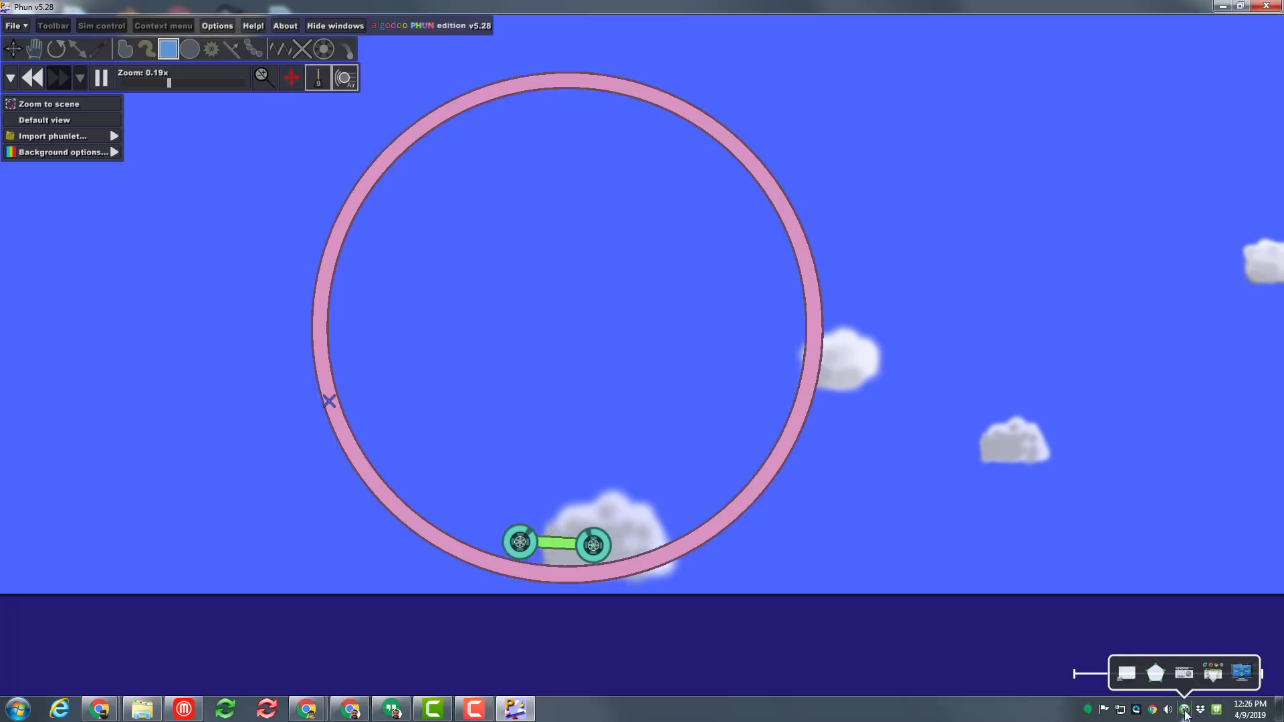
- Capture the region showing the pink ring and car, and save it as a PNG
click(1127, 674)
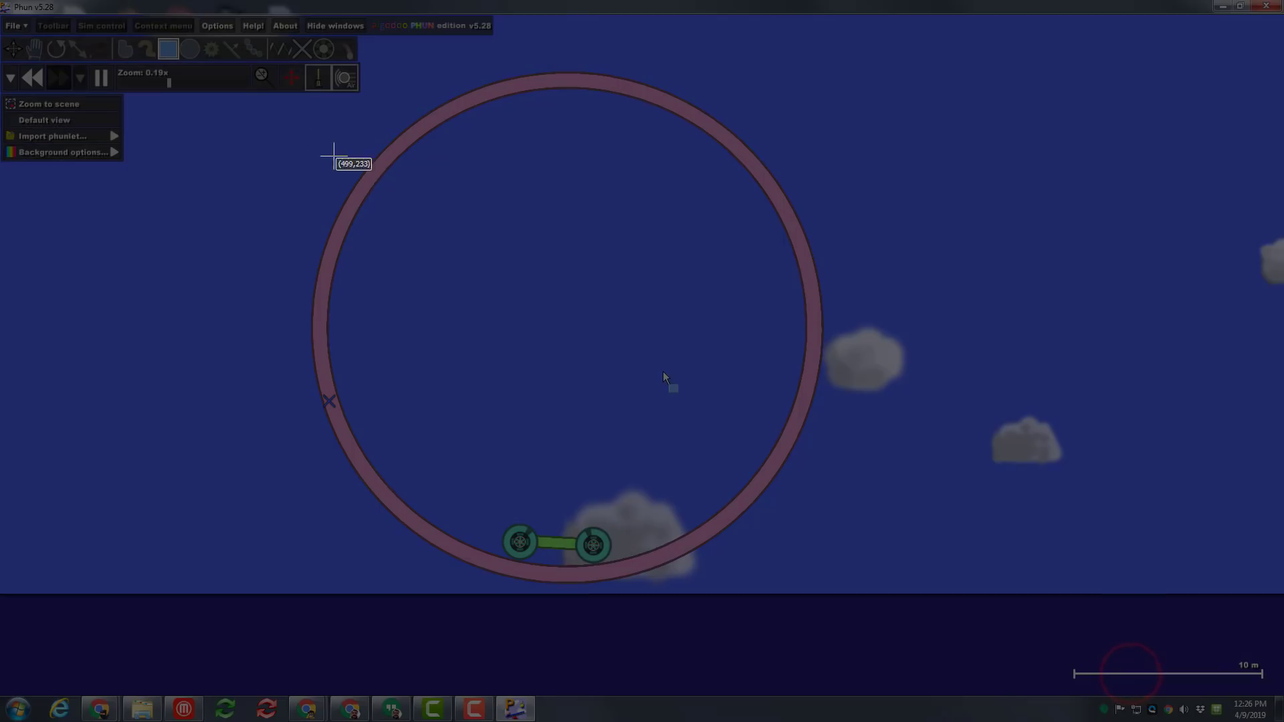
drag(242, 46, 911, 669)
click(906, 713)
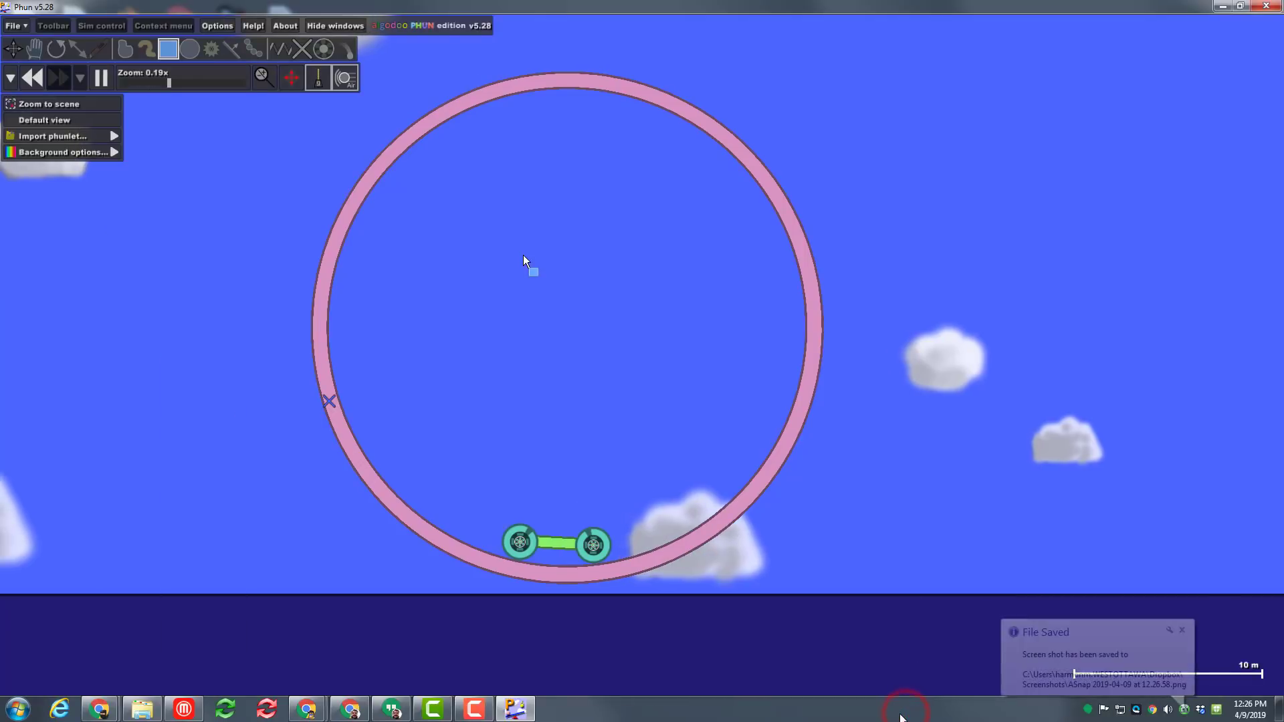